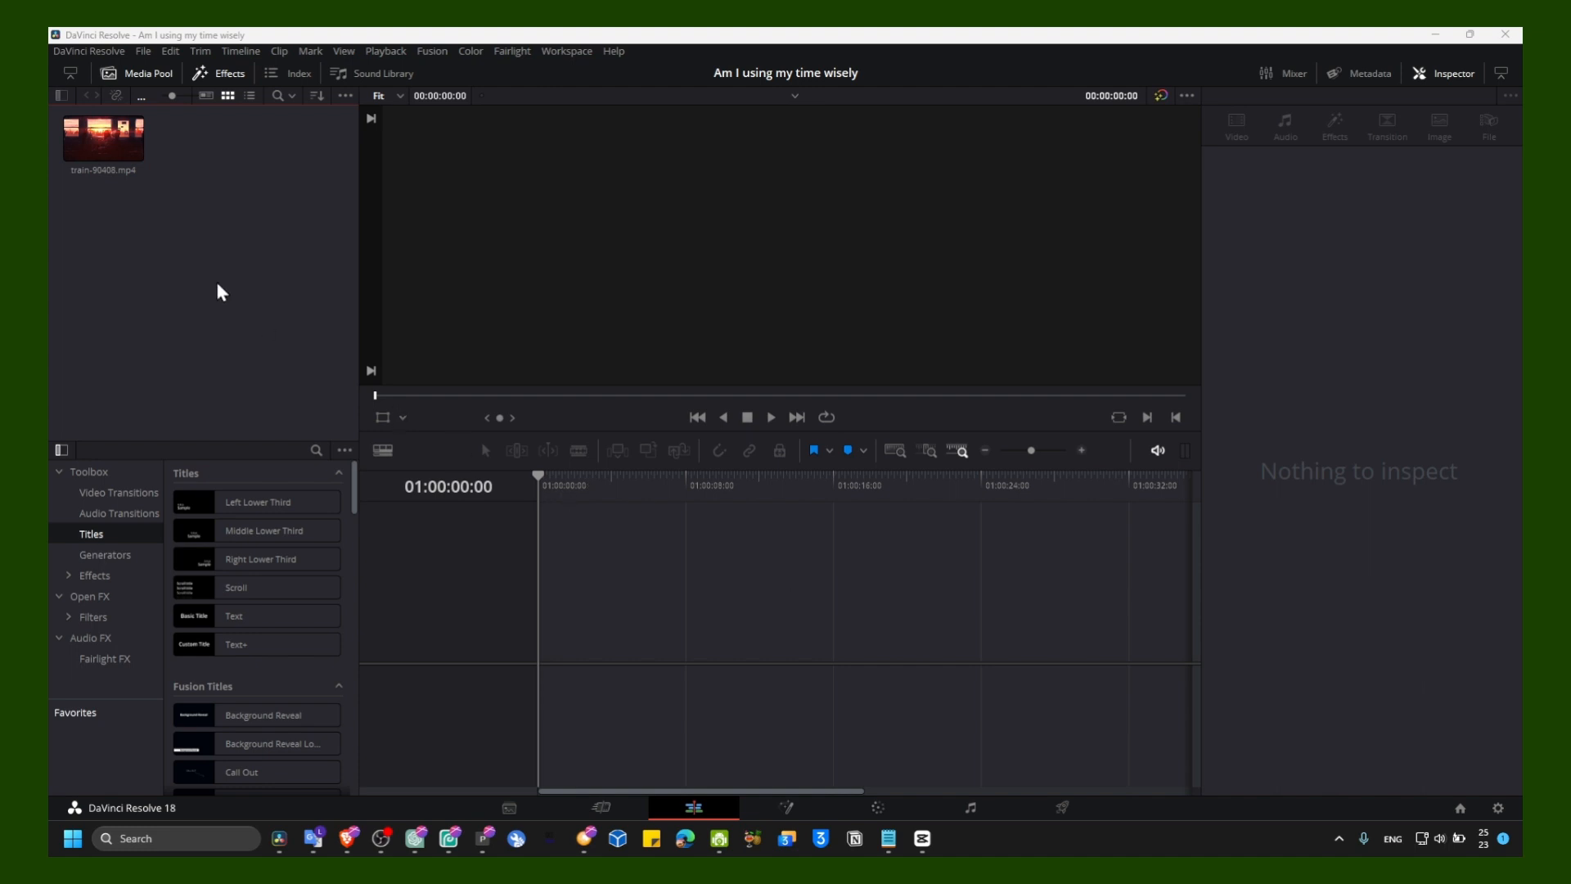
- Place the train-90408.mp4 clip at the start of a new timeline and select it with its video properties shown
right_click(211, 186)
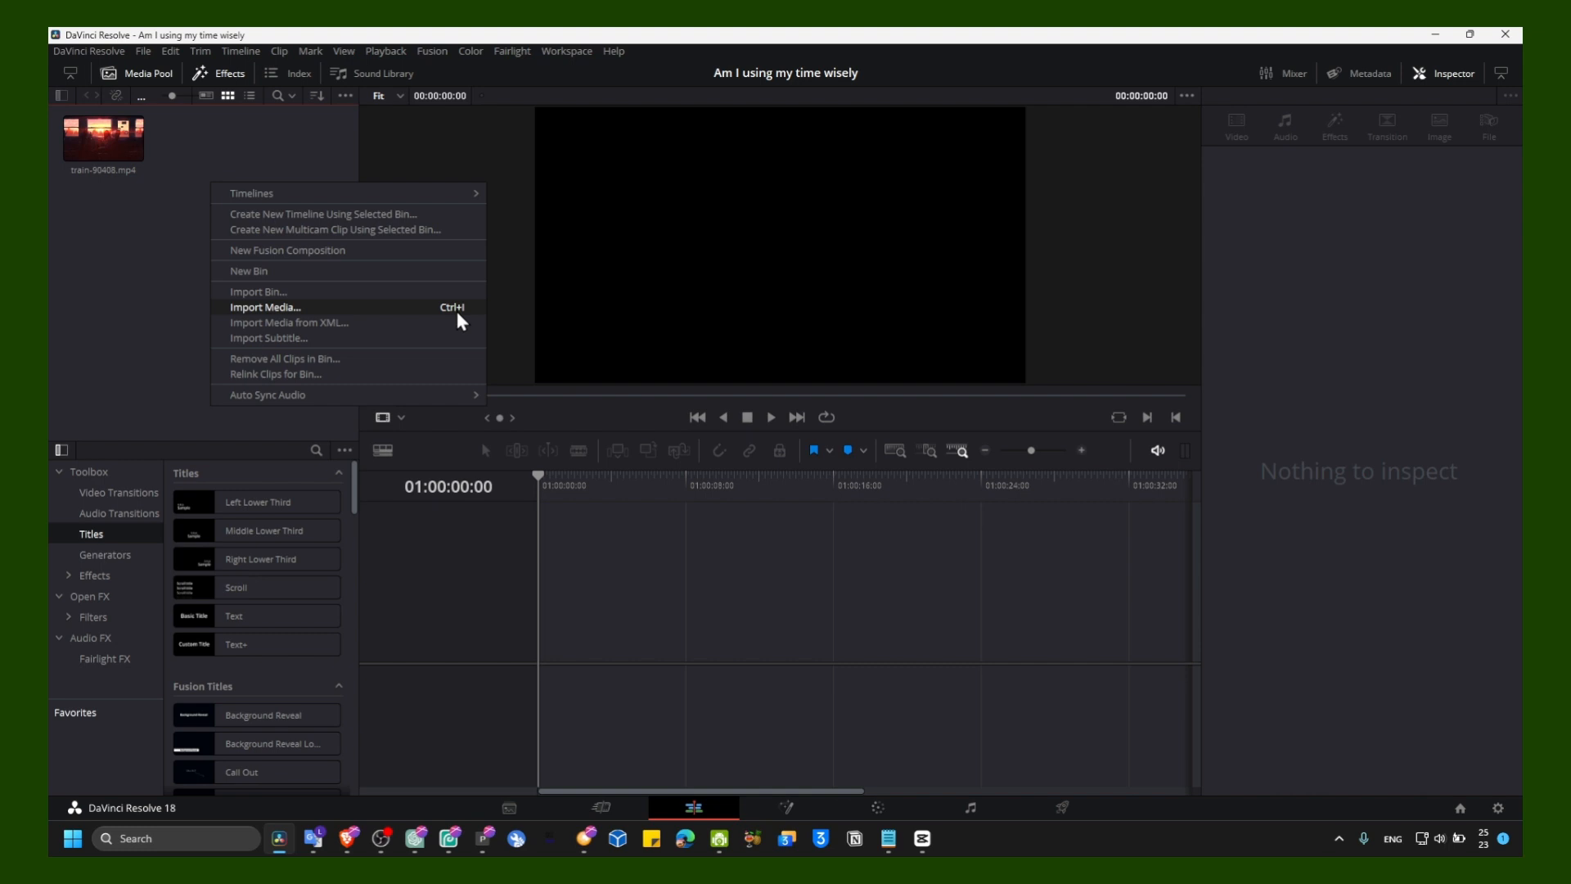
click(122, 237)
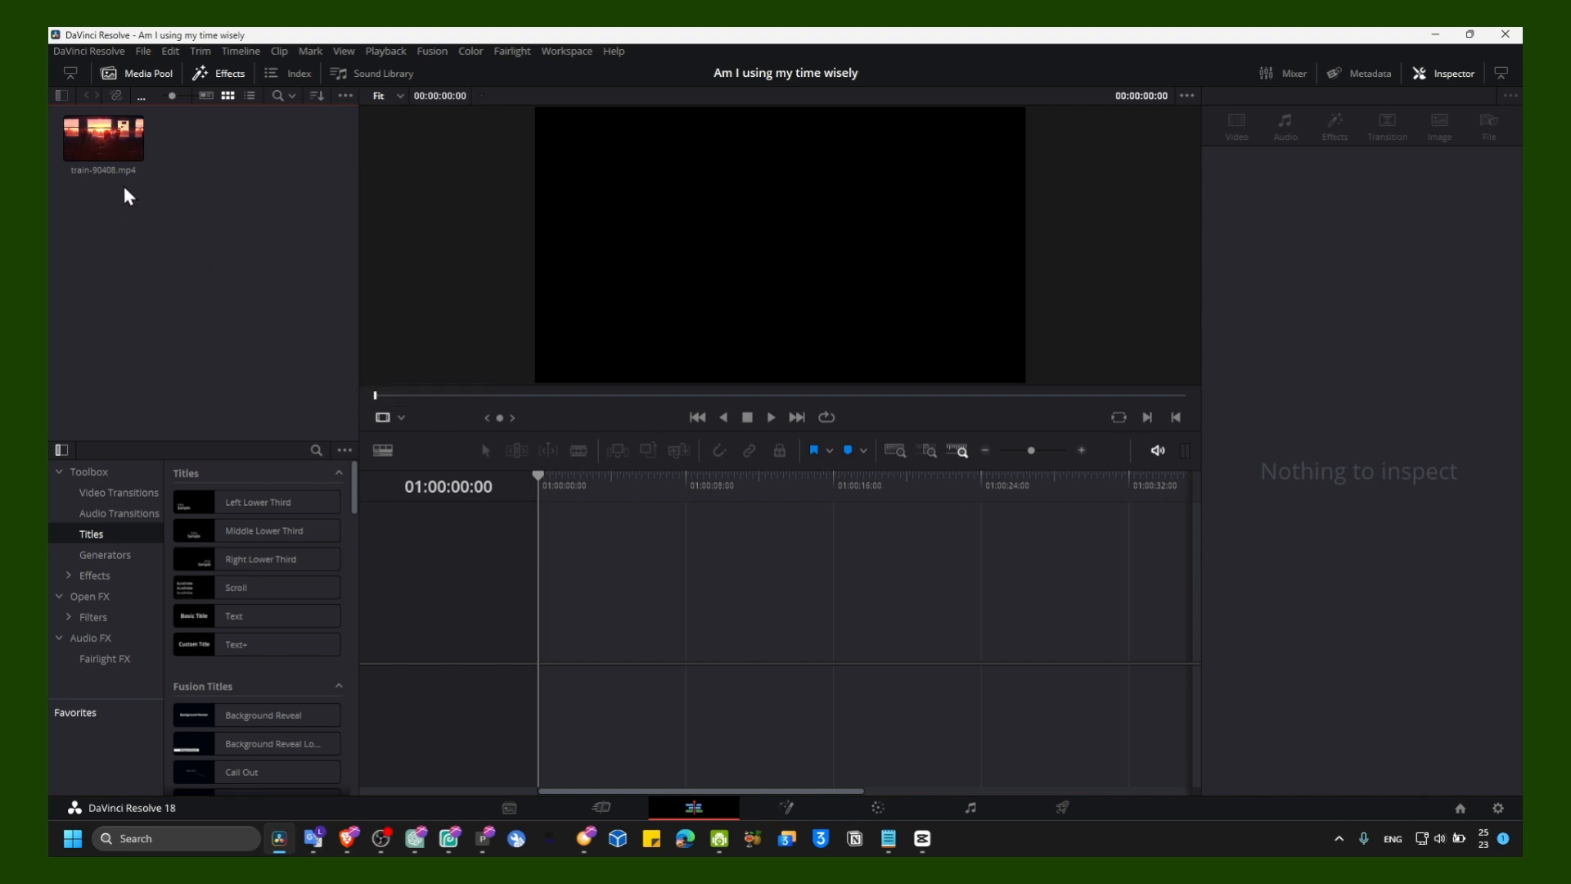
drag(105, 144, 542, 628)
click(591, 601)
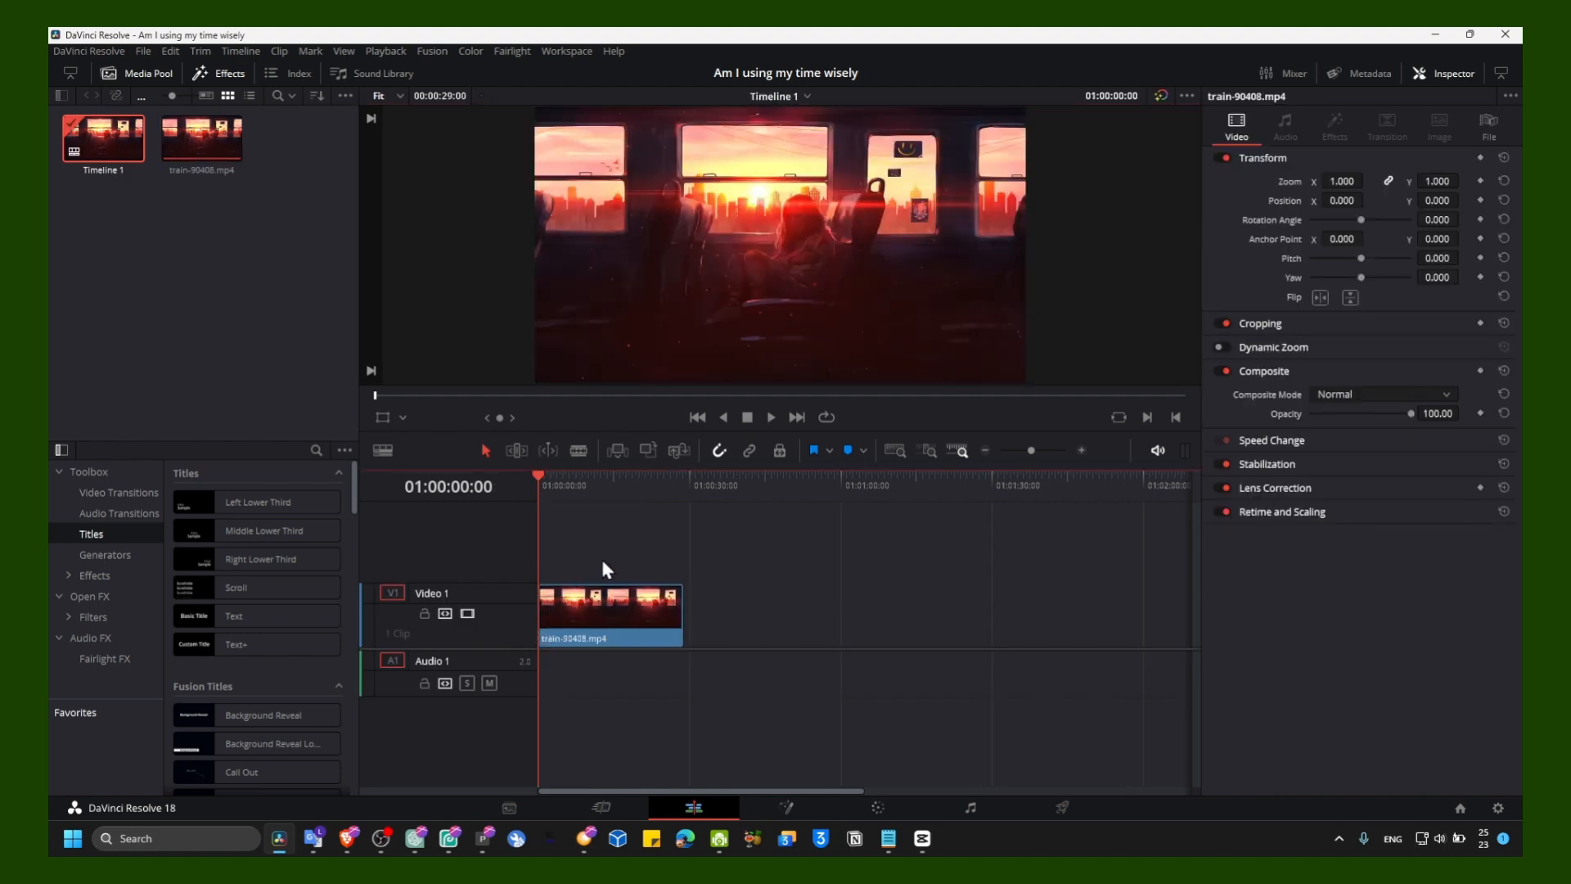
click(623, 604)
click(1433, 75)
click(1432, 75)
- Add Zoom and Position keyframes to the clip at its first frame, 01:00:00:00
mouse_move(612, 486)
mouse_down()
mouse_move(661, 472)
mouse_move(632, 509)
mouse_up()
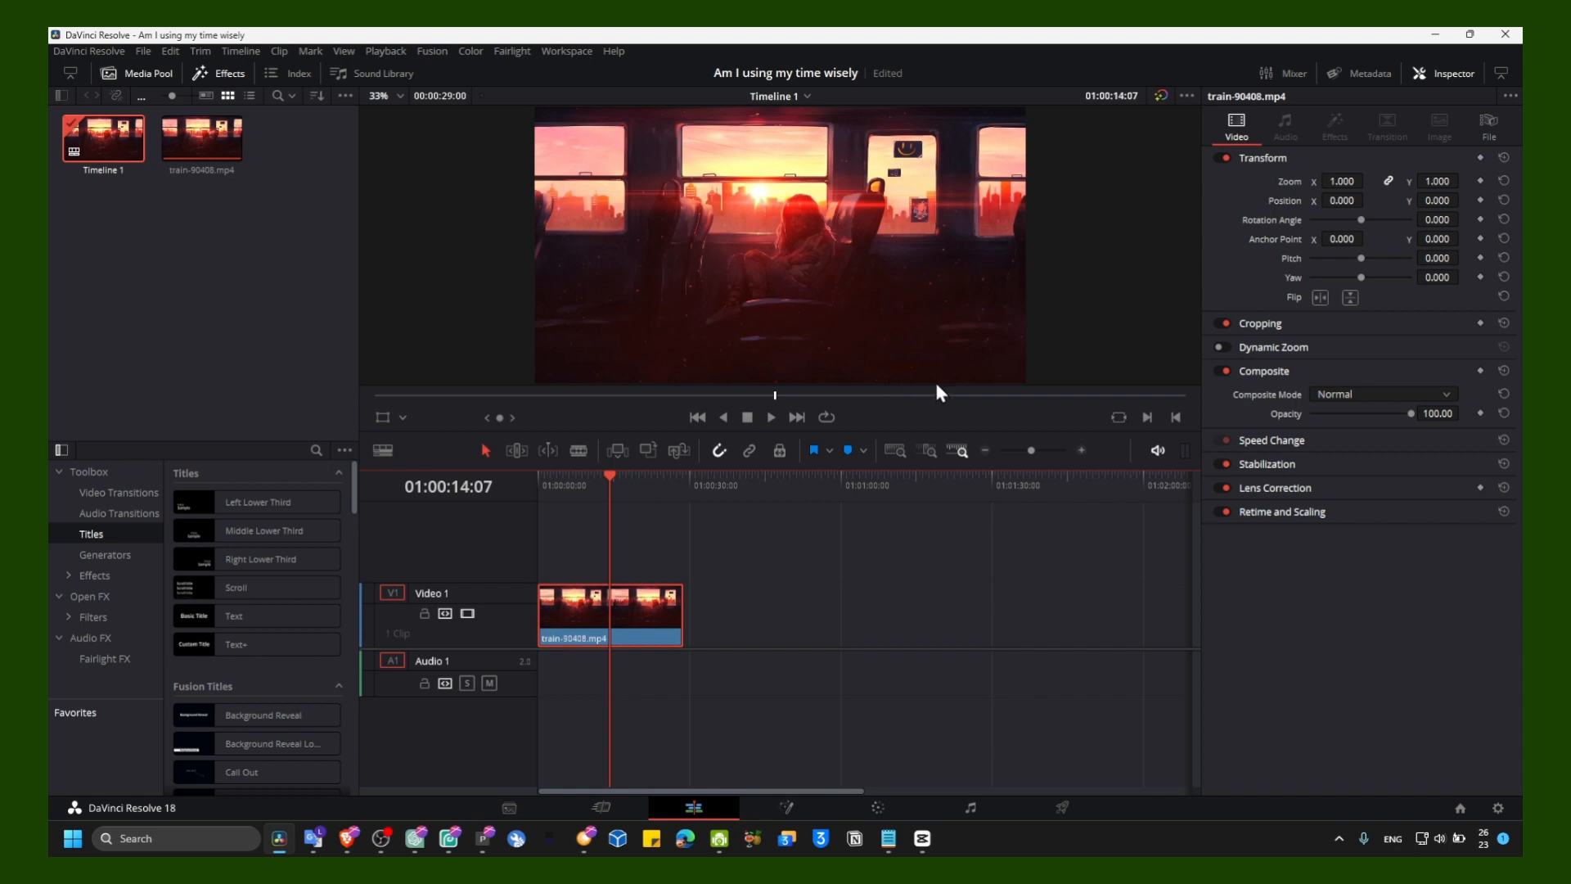
drag(613, 481, 548, 481)
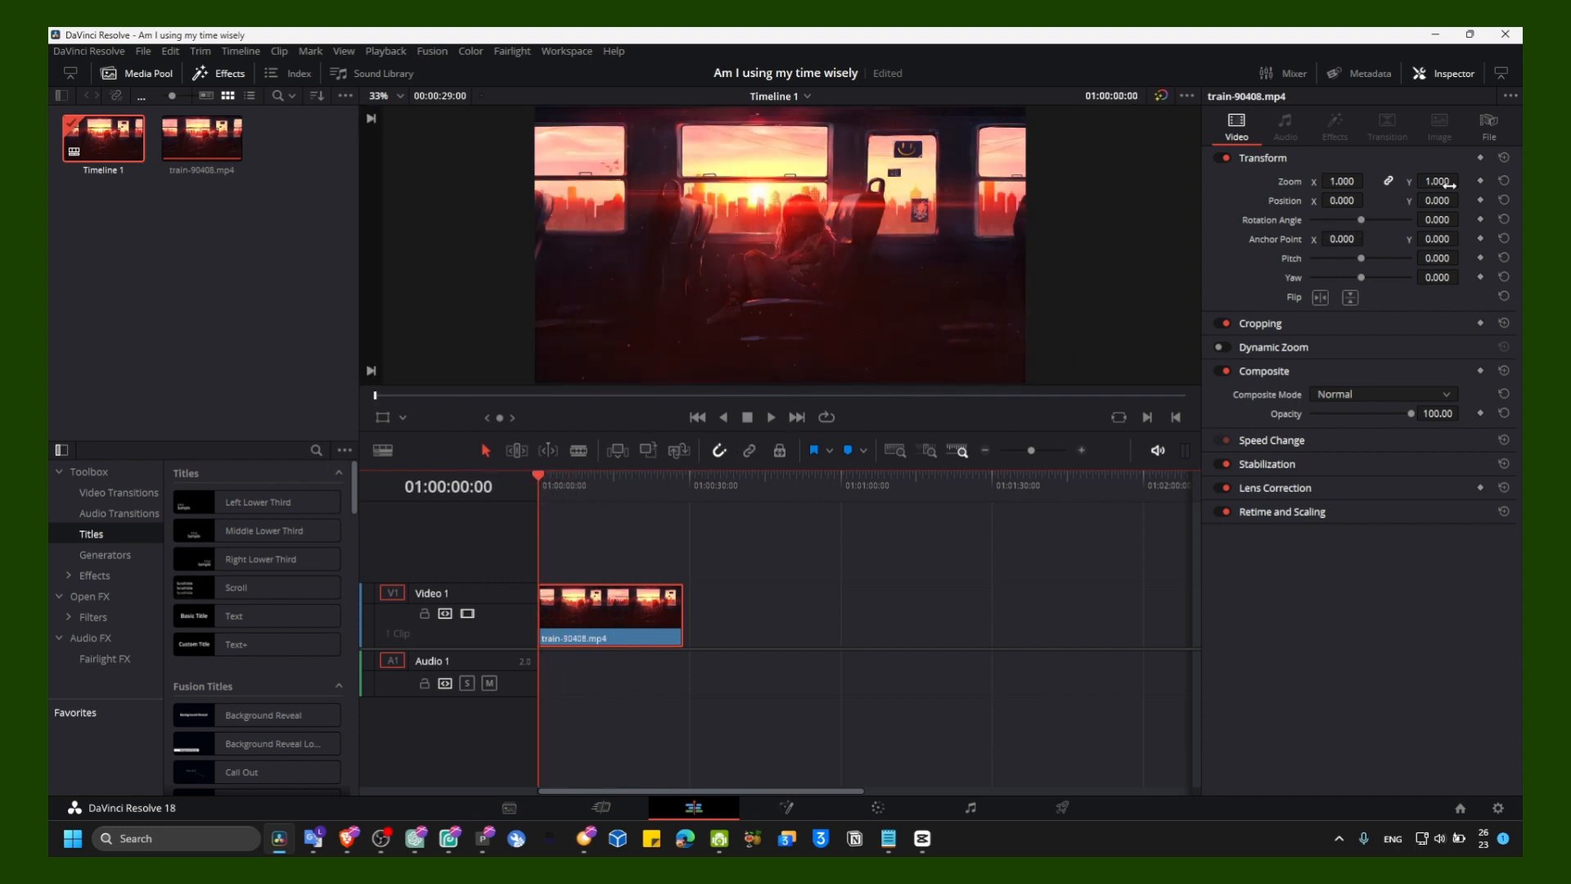
click(1480, 180)
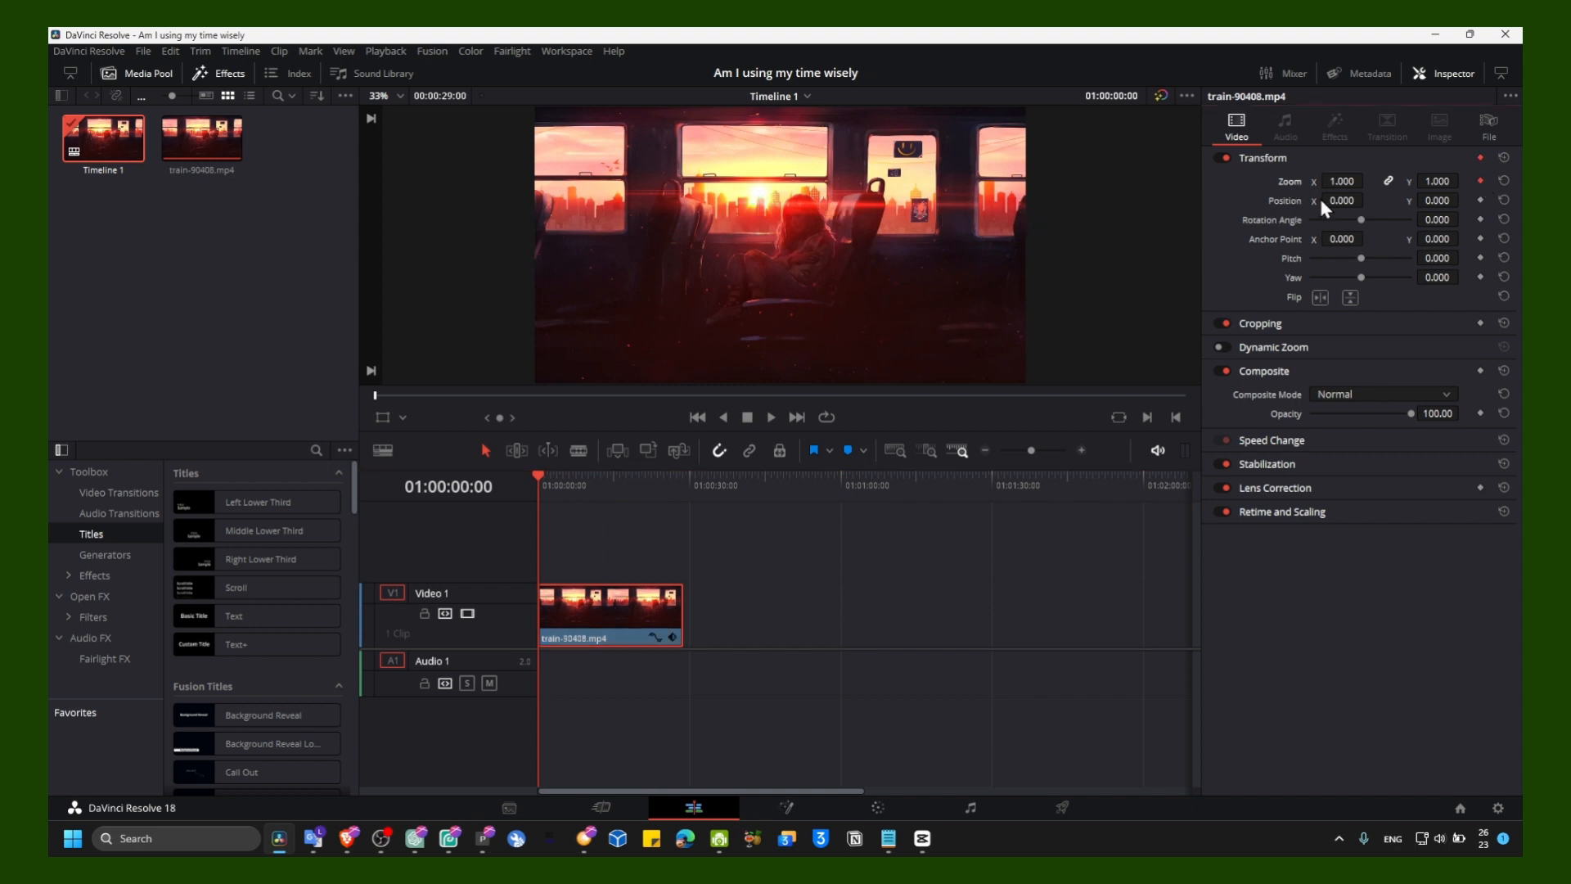
click(1481, 200)
scroll(829, 332, down, 1)
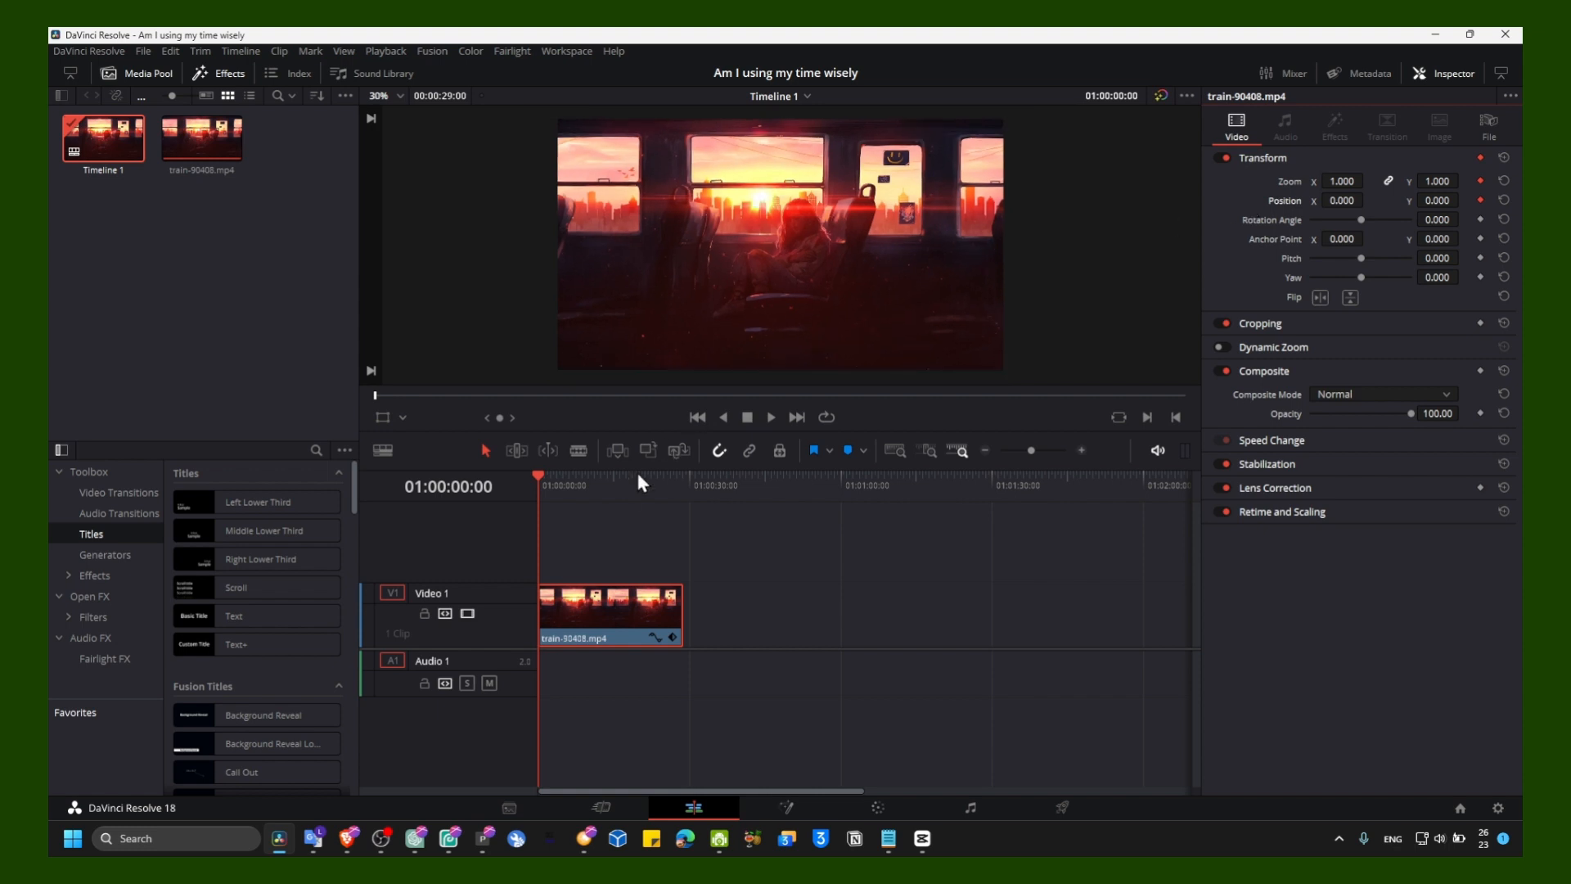
- Expand the Transform keyframe track beneath the train clip in the timeline
drag(548, 478, 554, 476)
click(672, 637)
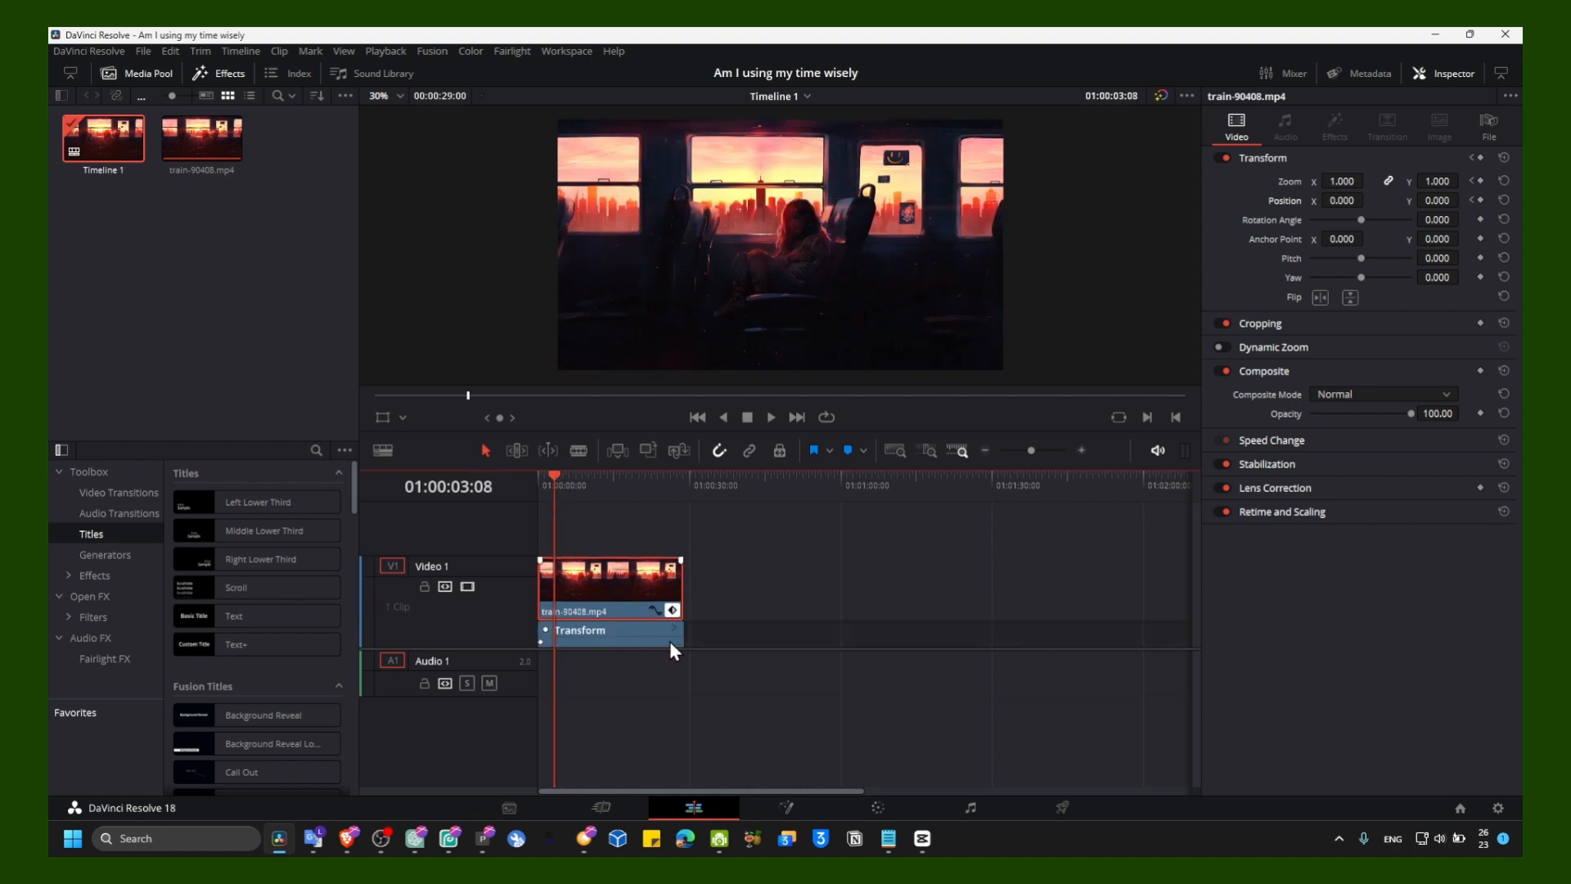
click(673, 611)
- Add Zoom and Position keyframes at 01:00:04:10 with Zoom 2.670 and Position Y -105
drag(555, 477, 558, 478)
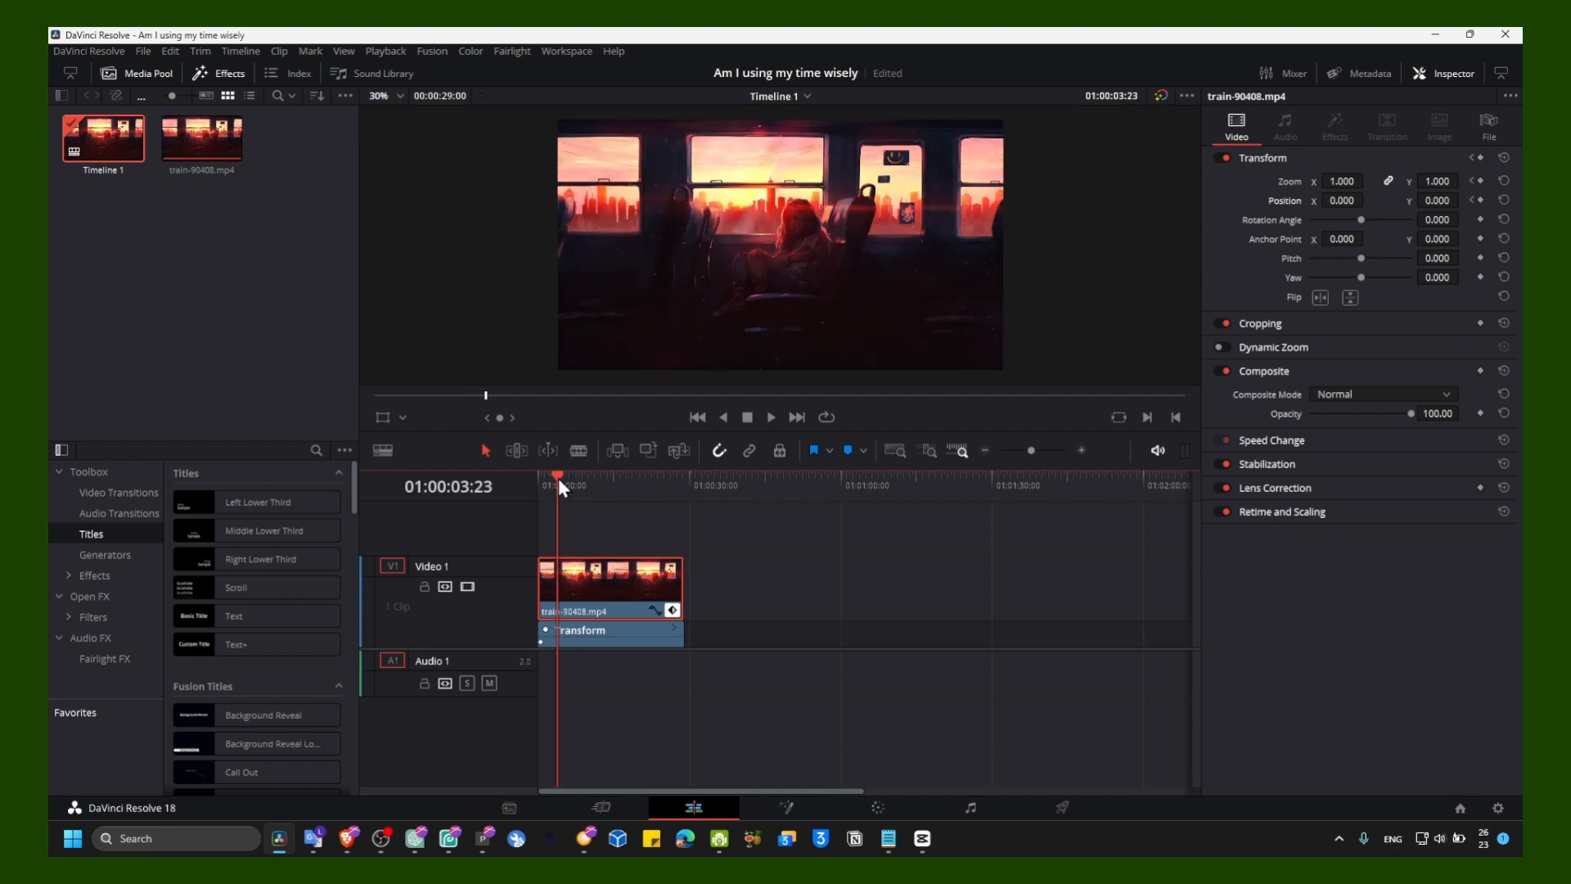
drag(558, 478, 561, 479)
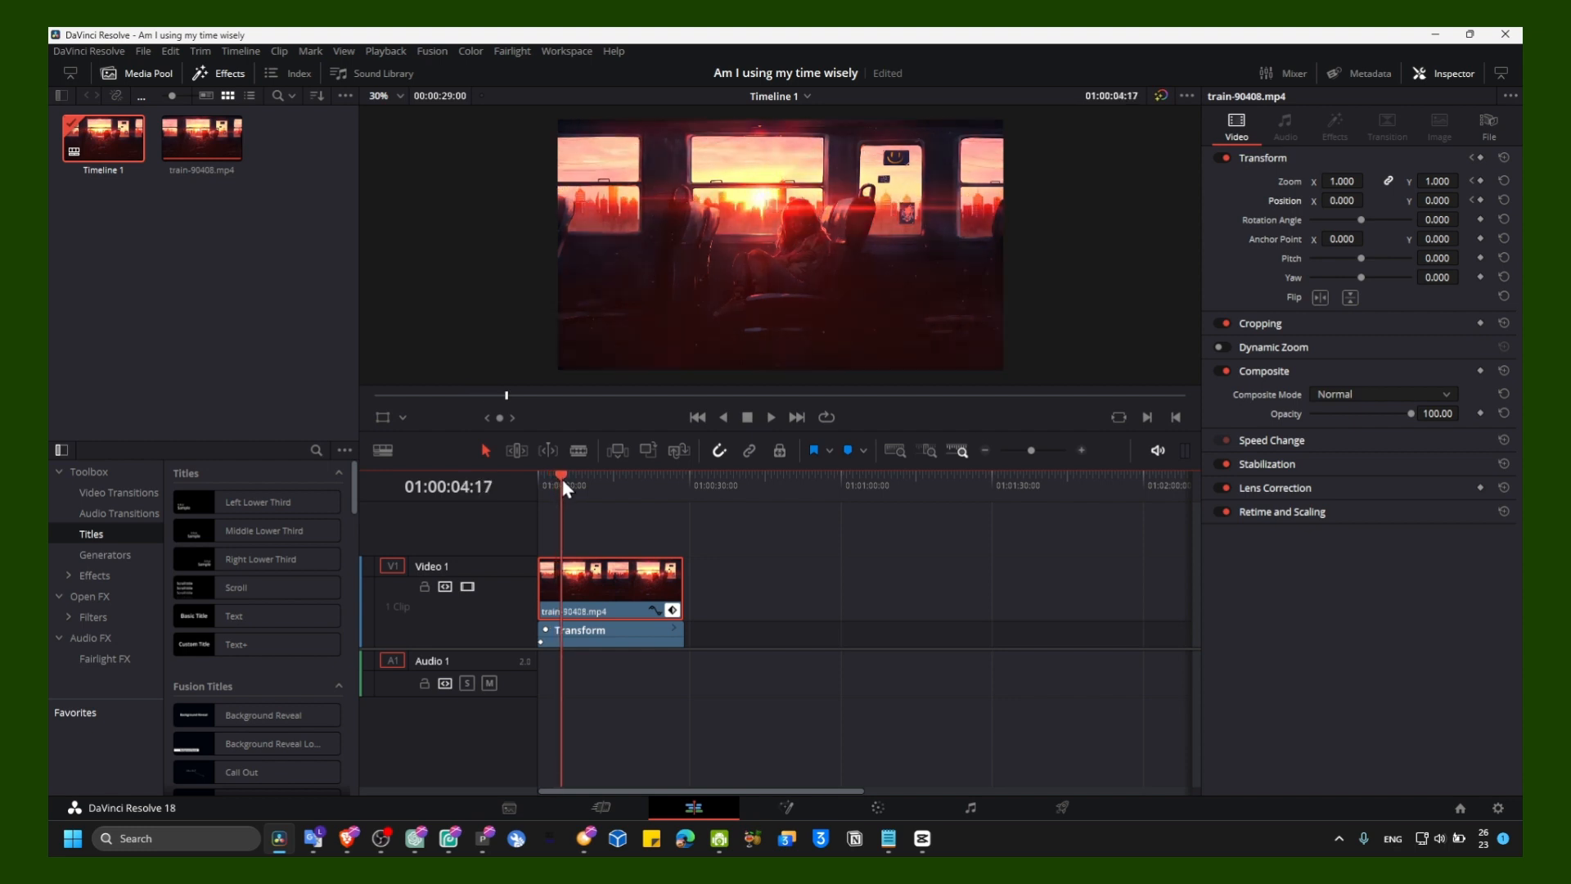
click(1480, 180)
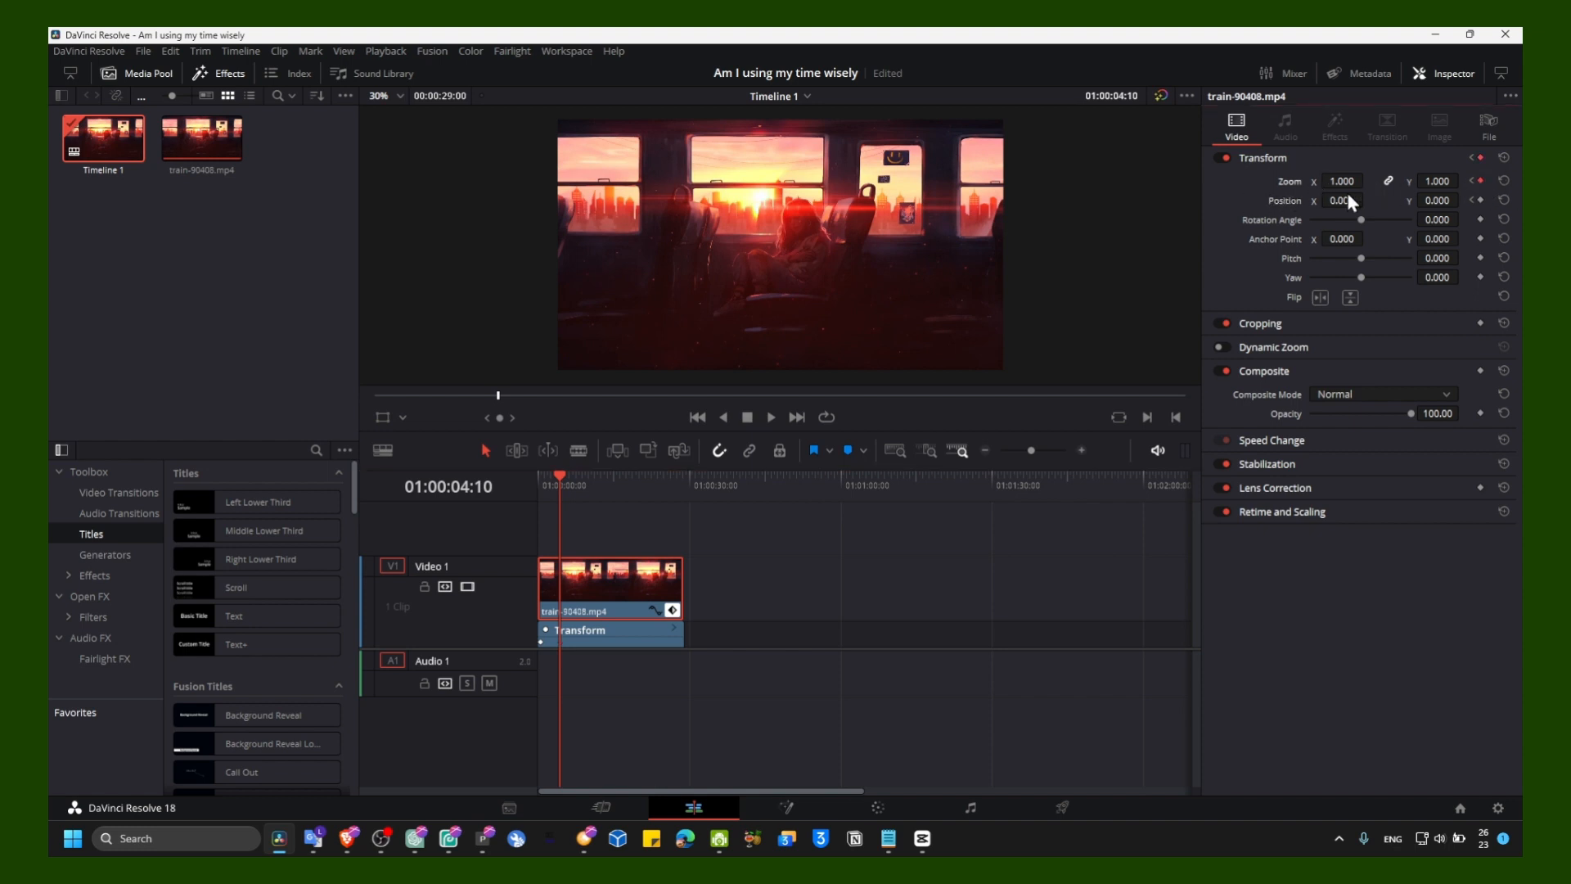
click(1479, 199)
mouse_move(1339, 182)
mouse_down()
mouse_move(1466, 177)
mouse_move(1463, 200)
mouse_move(1440, 203)
mouse_move(1327, 181)
mouse_up()
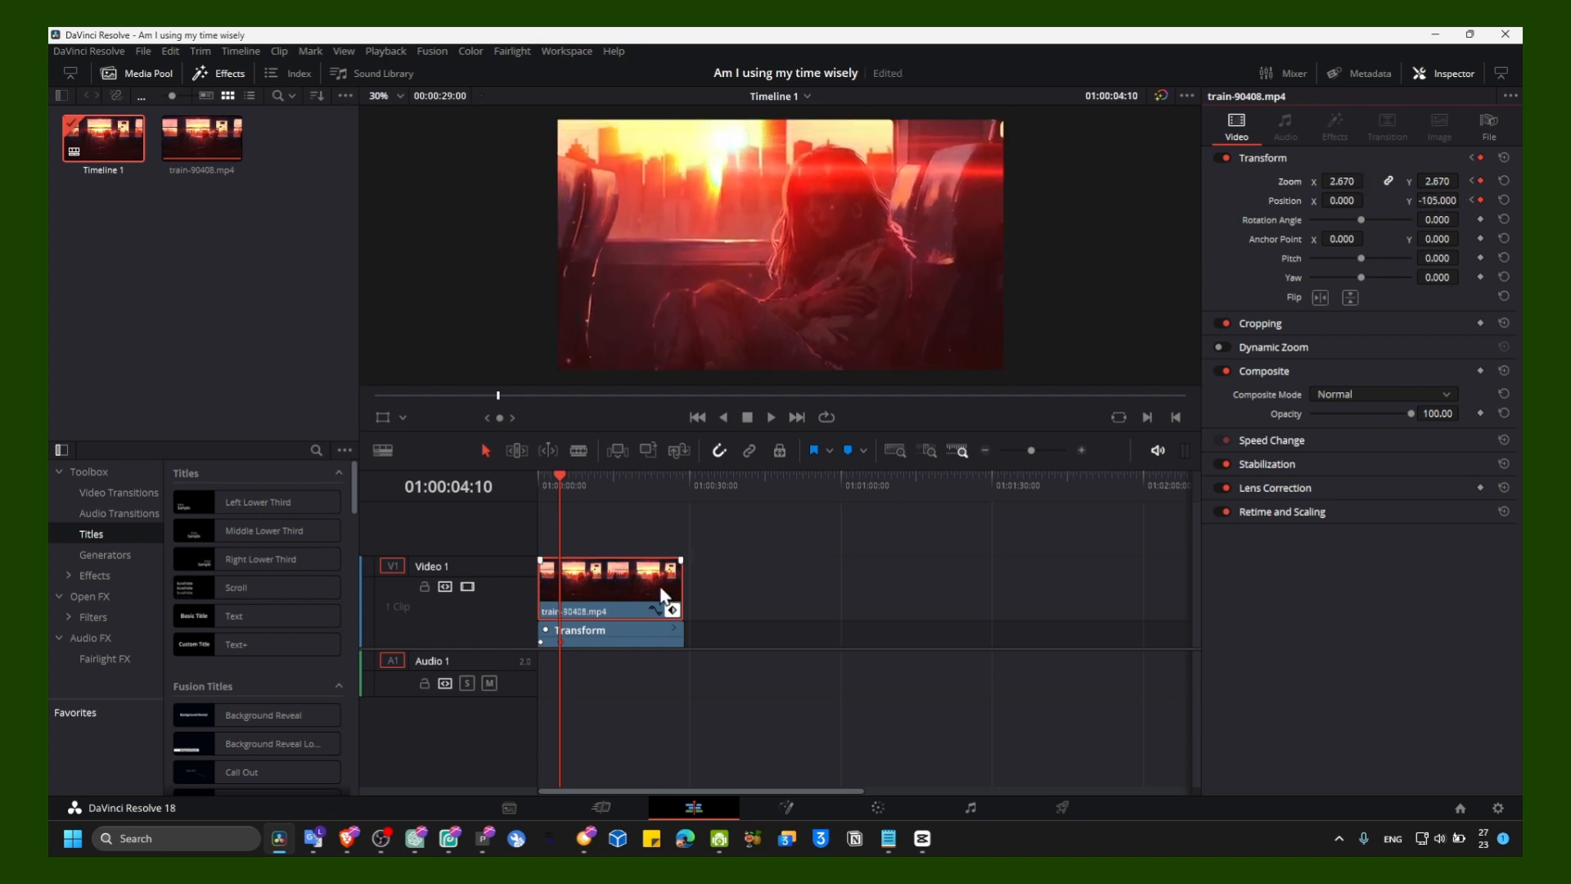
- Check the zoom-in by scrubbing past the second keyframe and playing the clip from its start
click(574, 476)
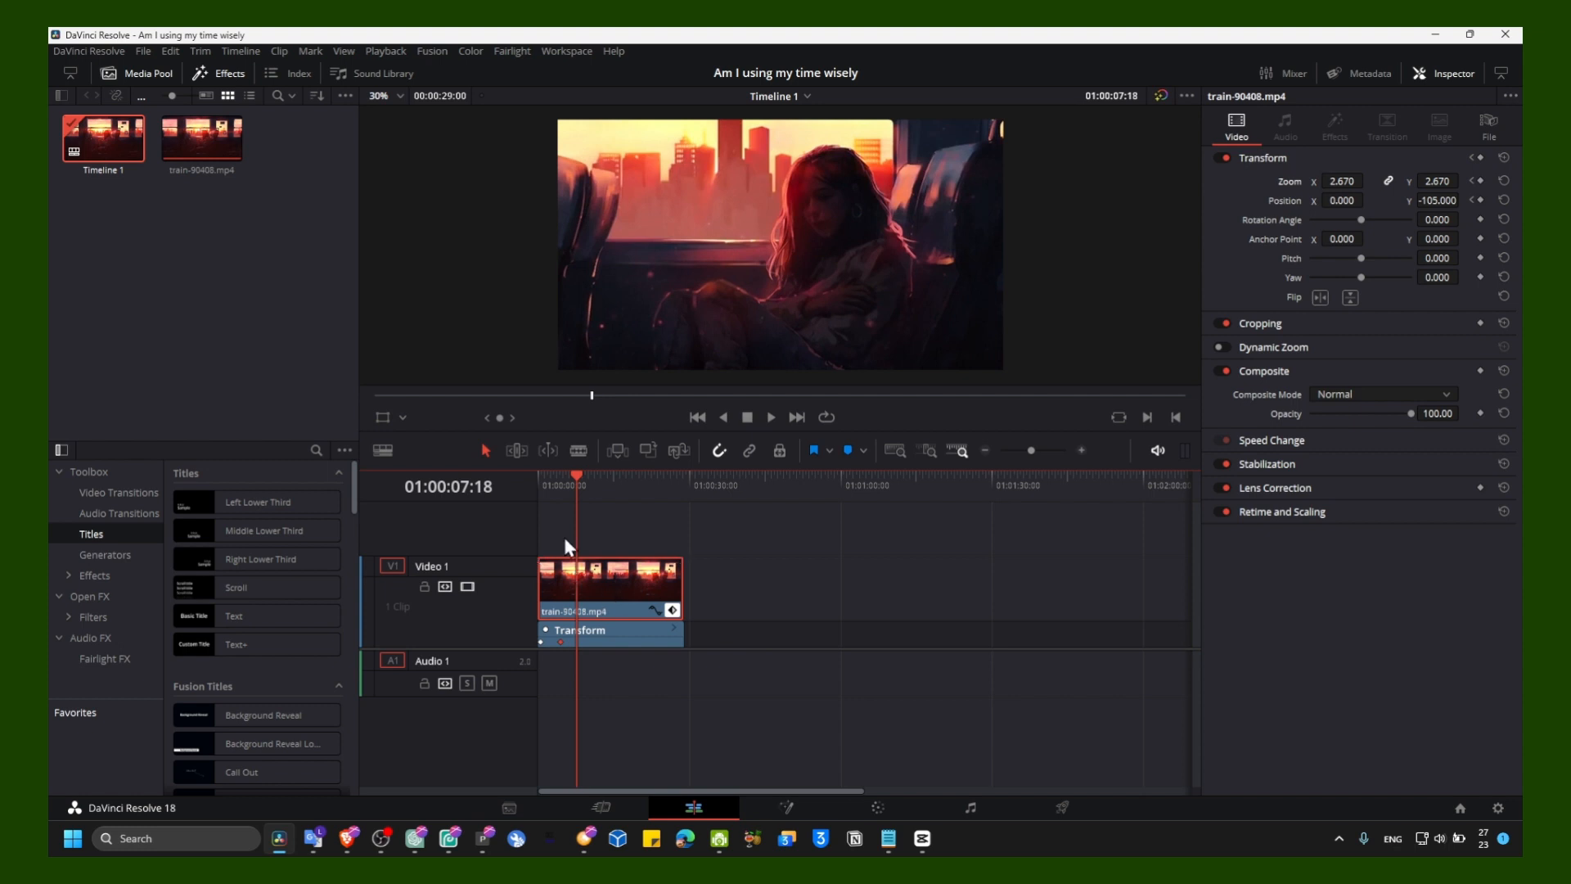
drag(581, 486, 561, 481)
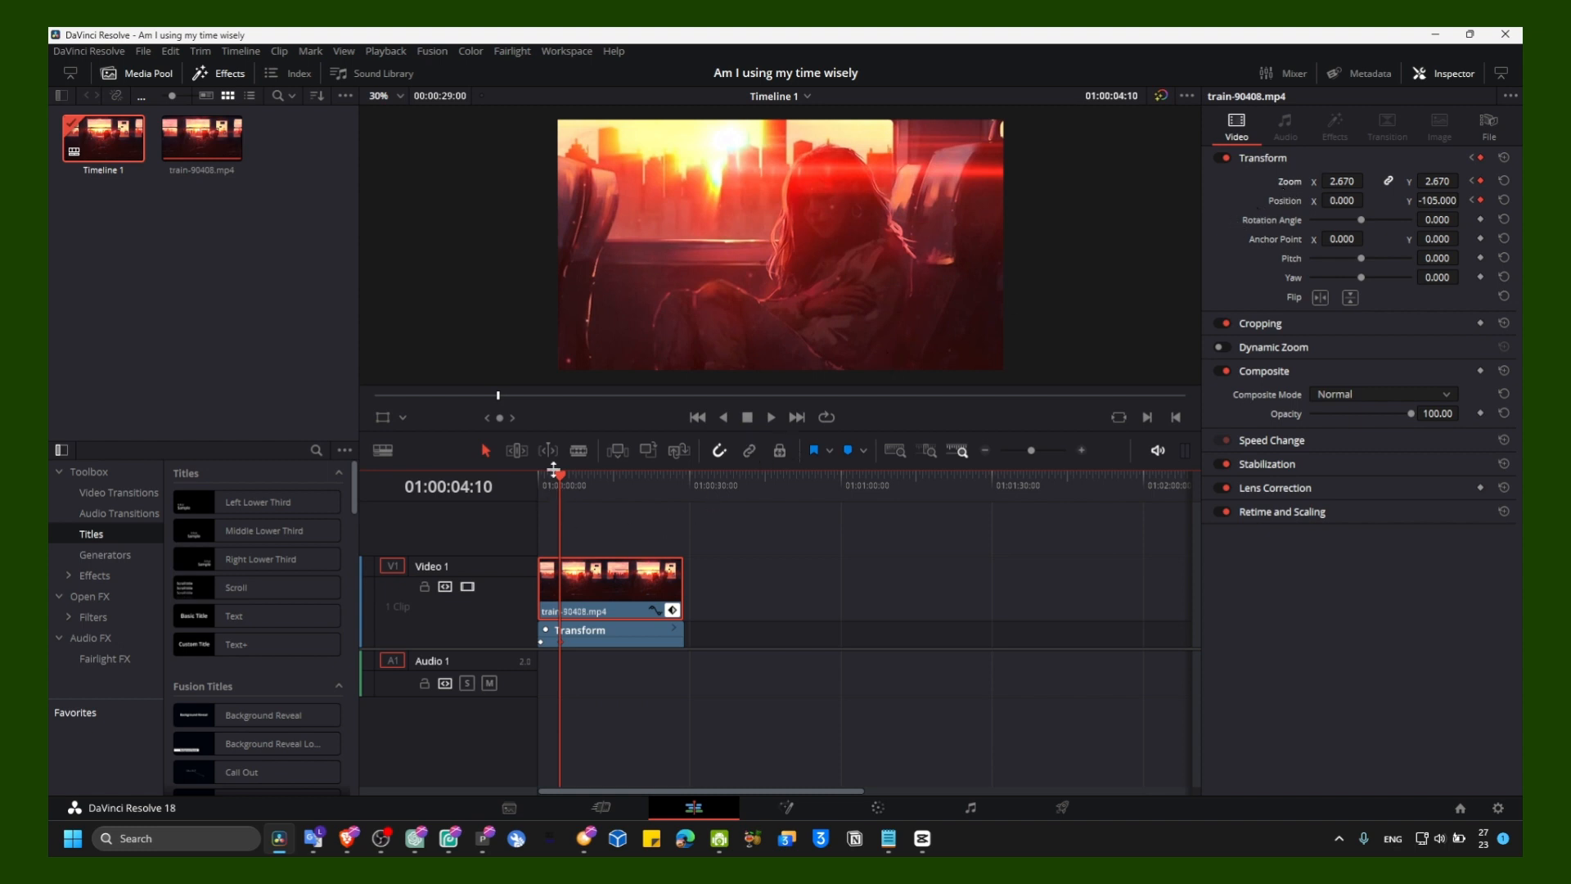
drag(553, 469, 512, 489)
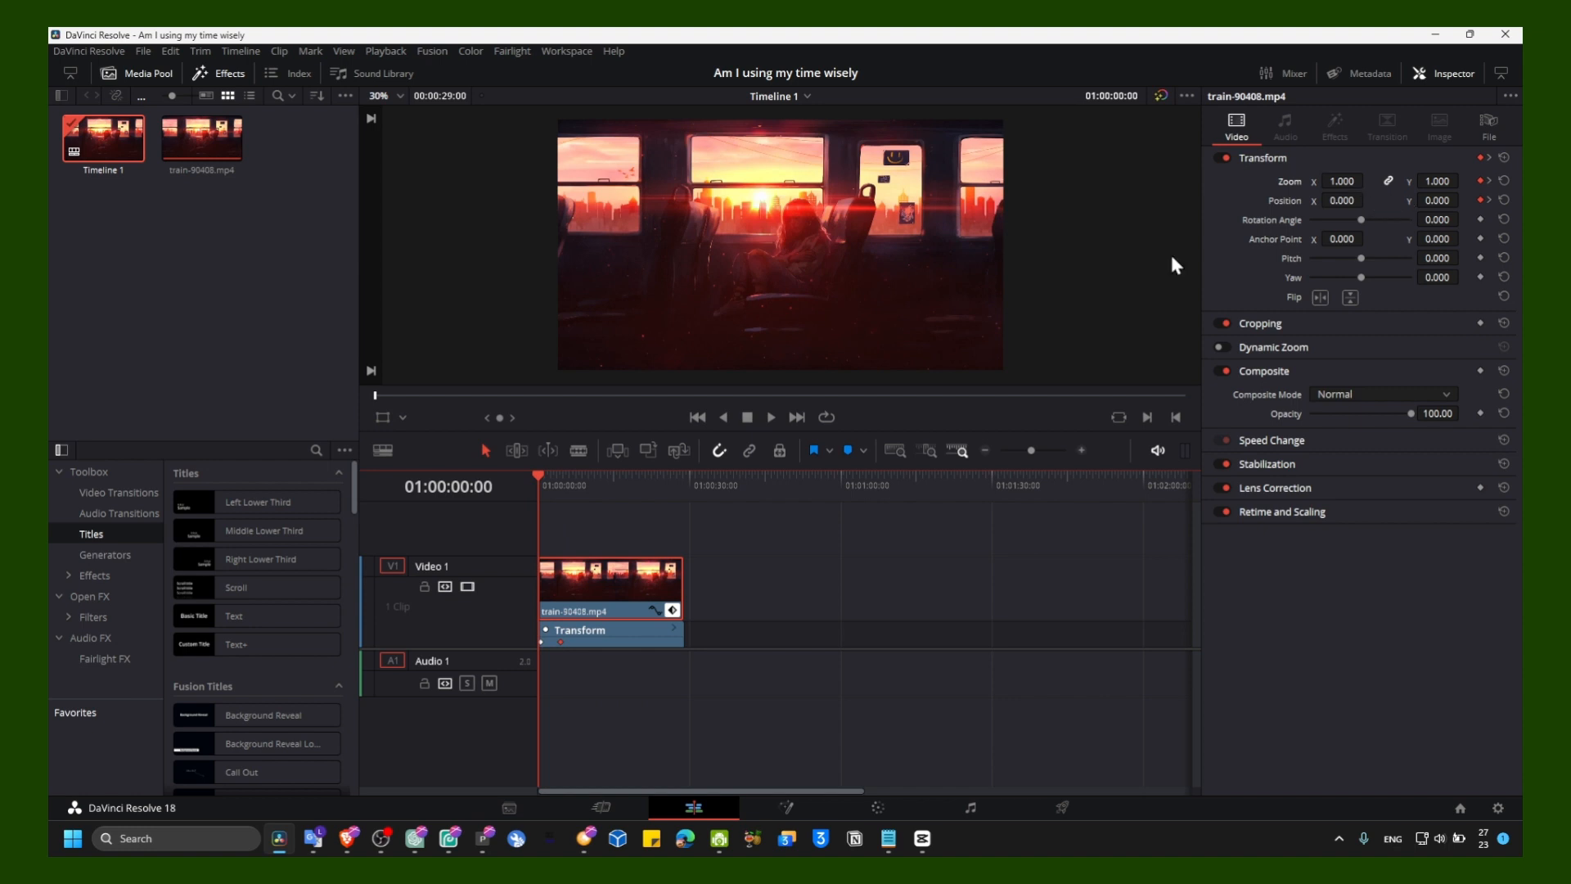
key(space)
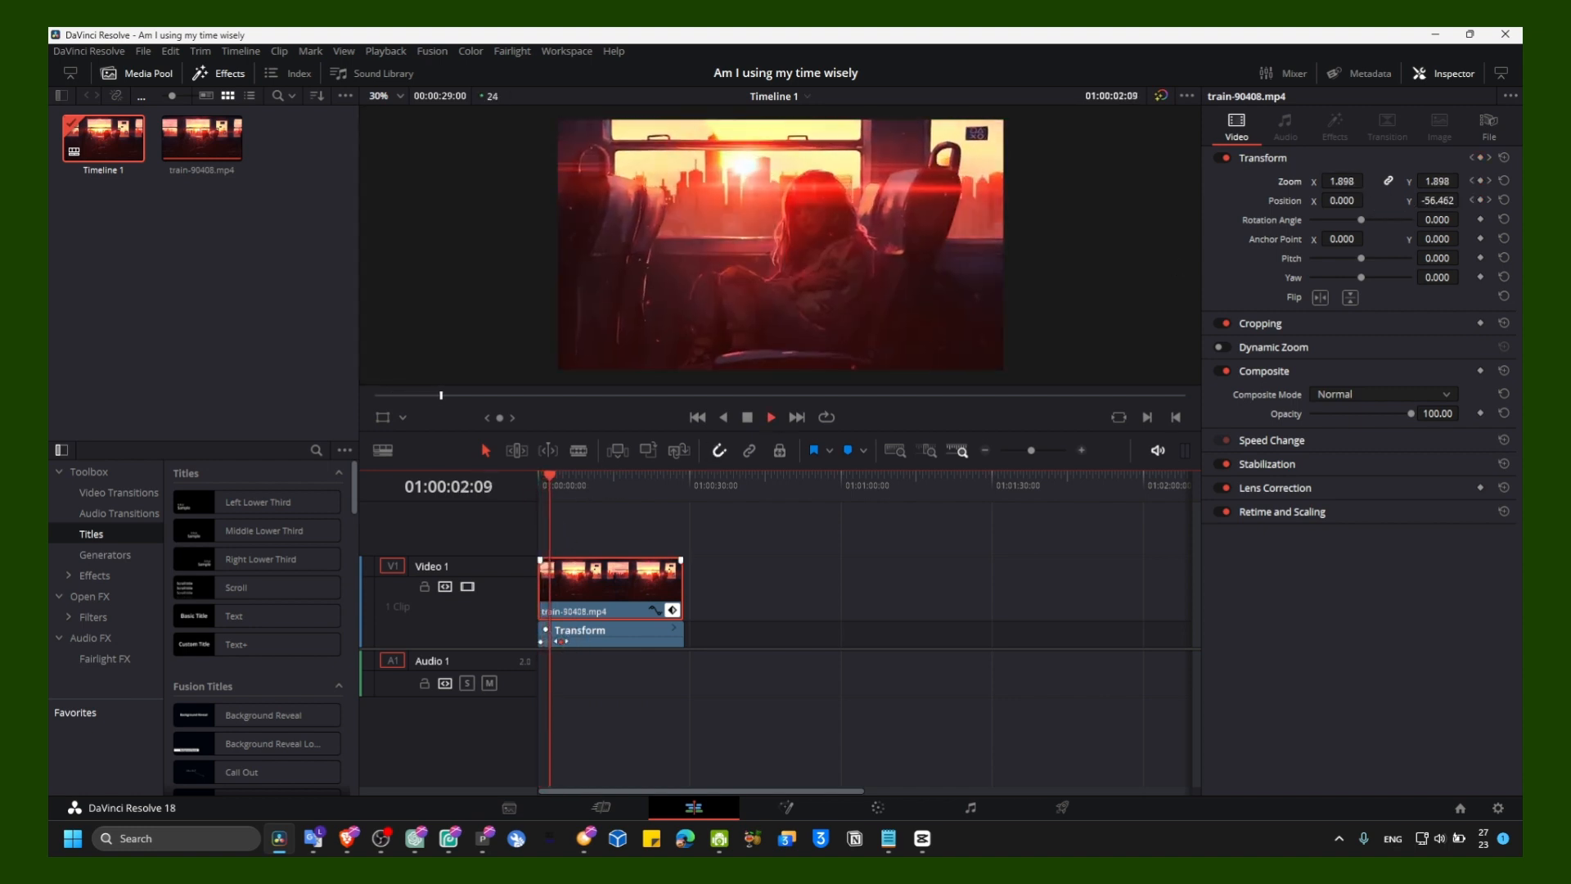
key(space)
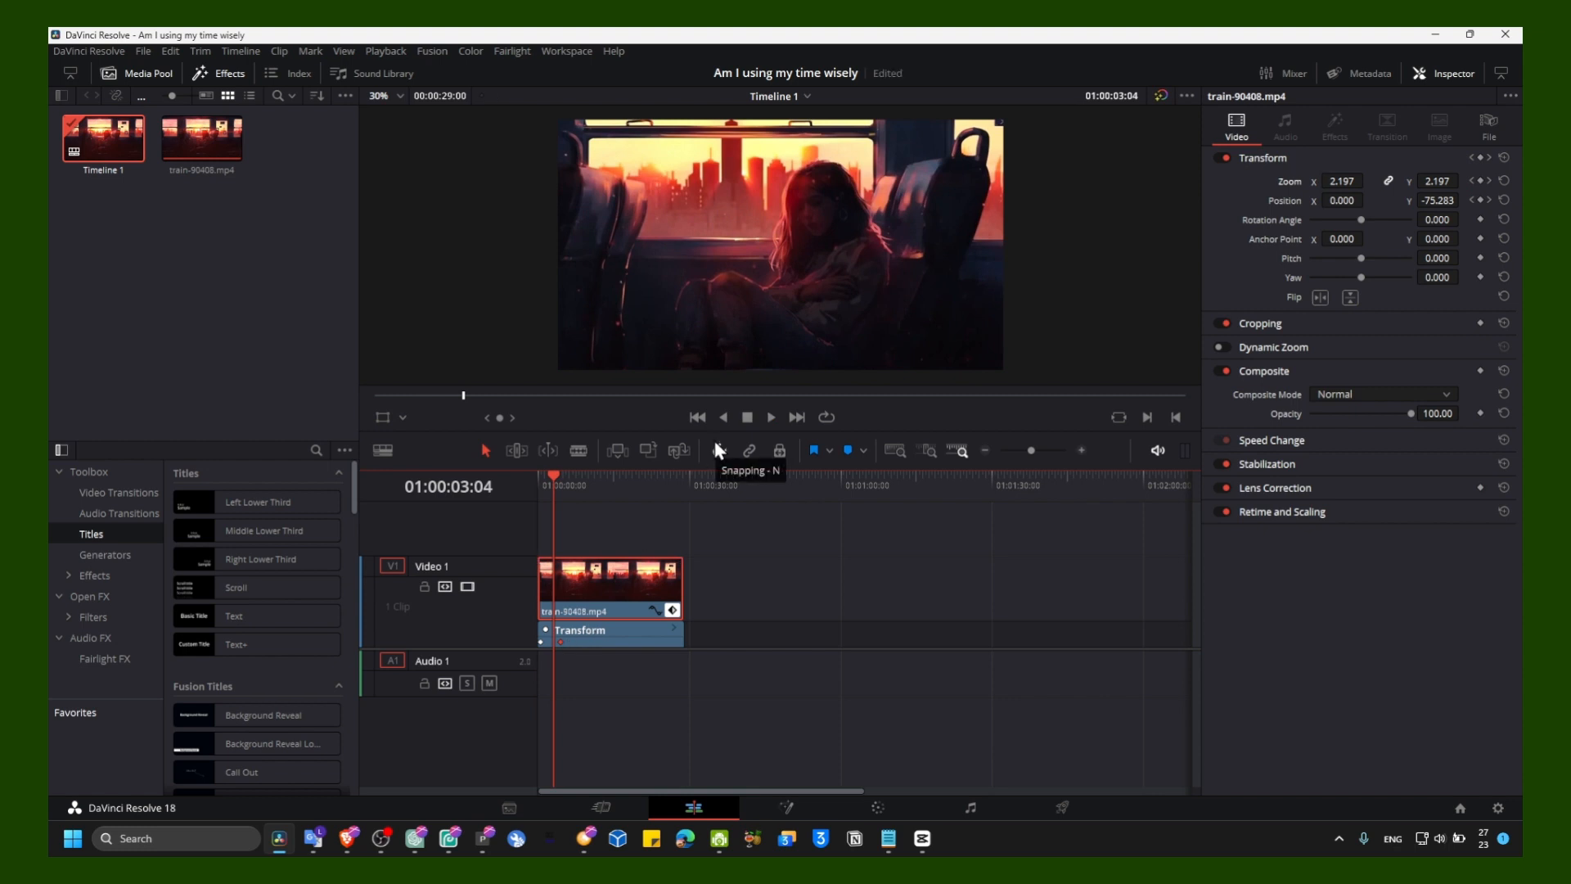
- Open the clip's keyframe curve editor with the playhead at 01:00:04:10 and bring up the Zoom X curve
drag(552, 476, 540, 478)
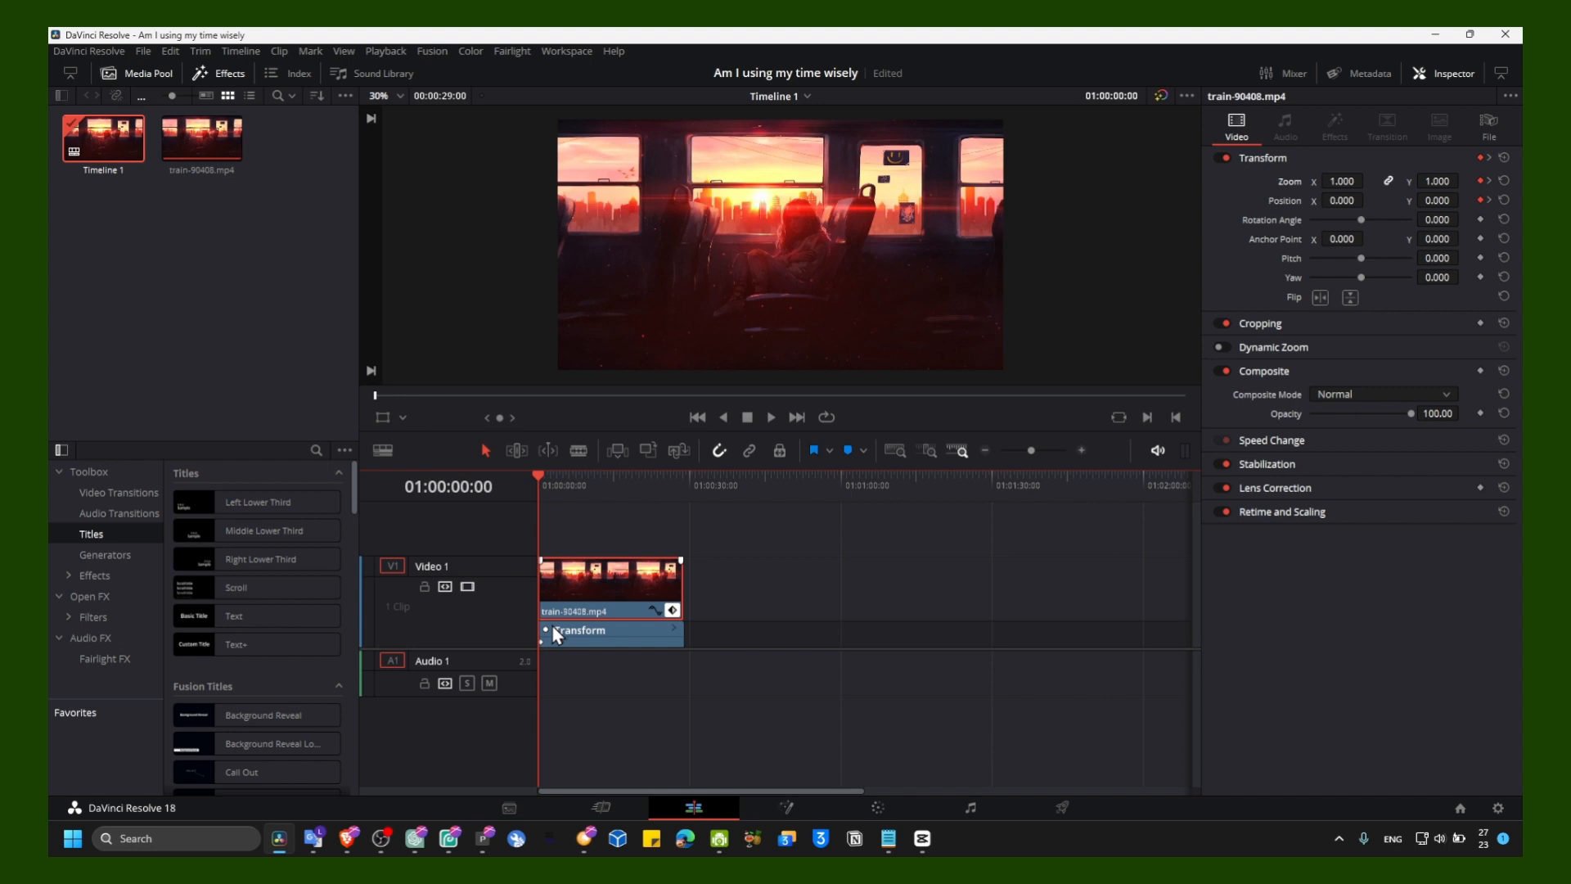
drag(533, 477, 554, 485)
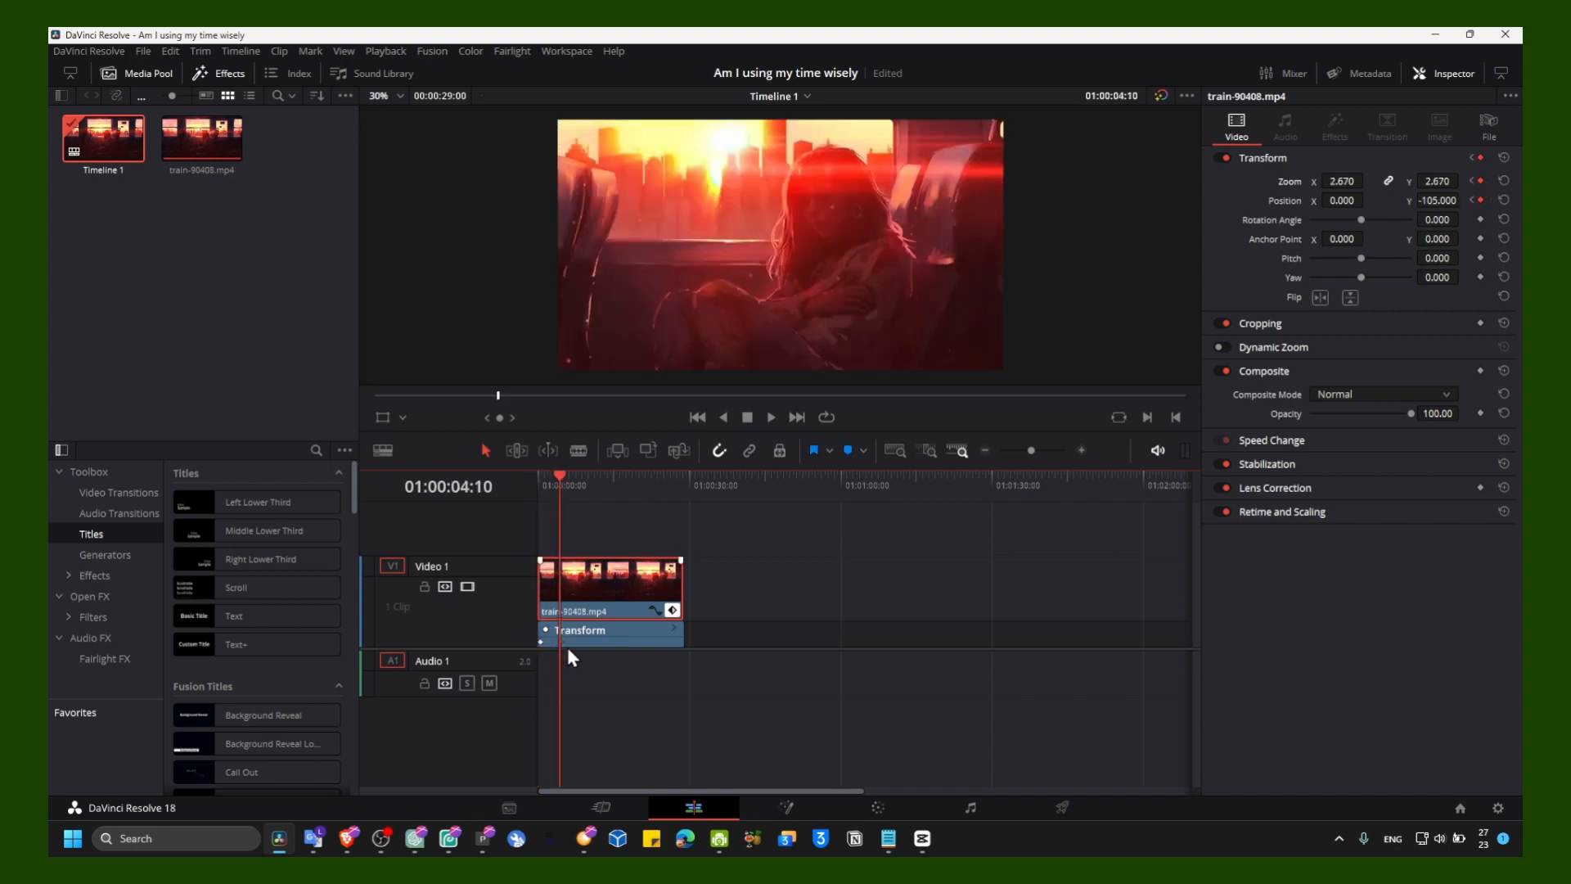
click(655, 609)
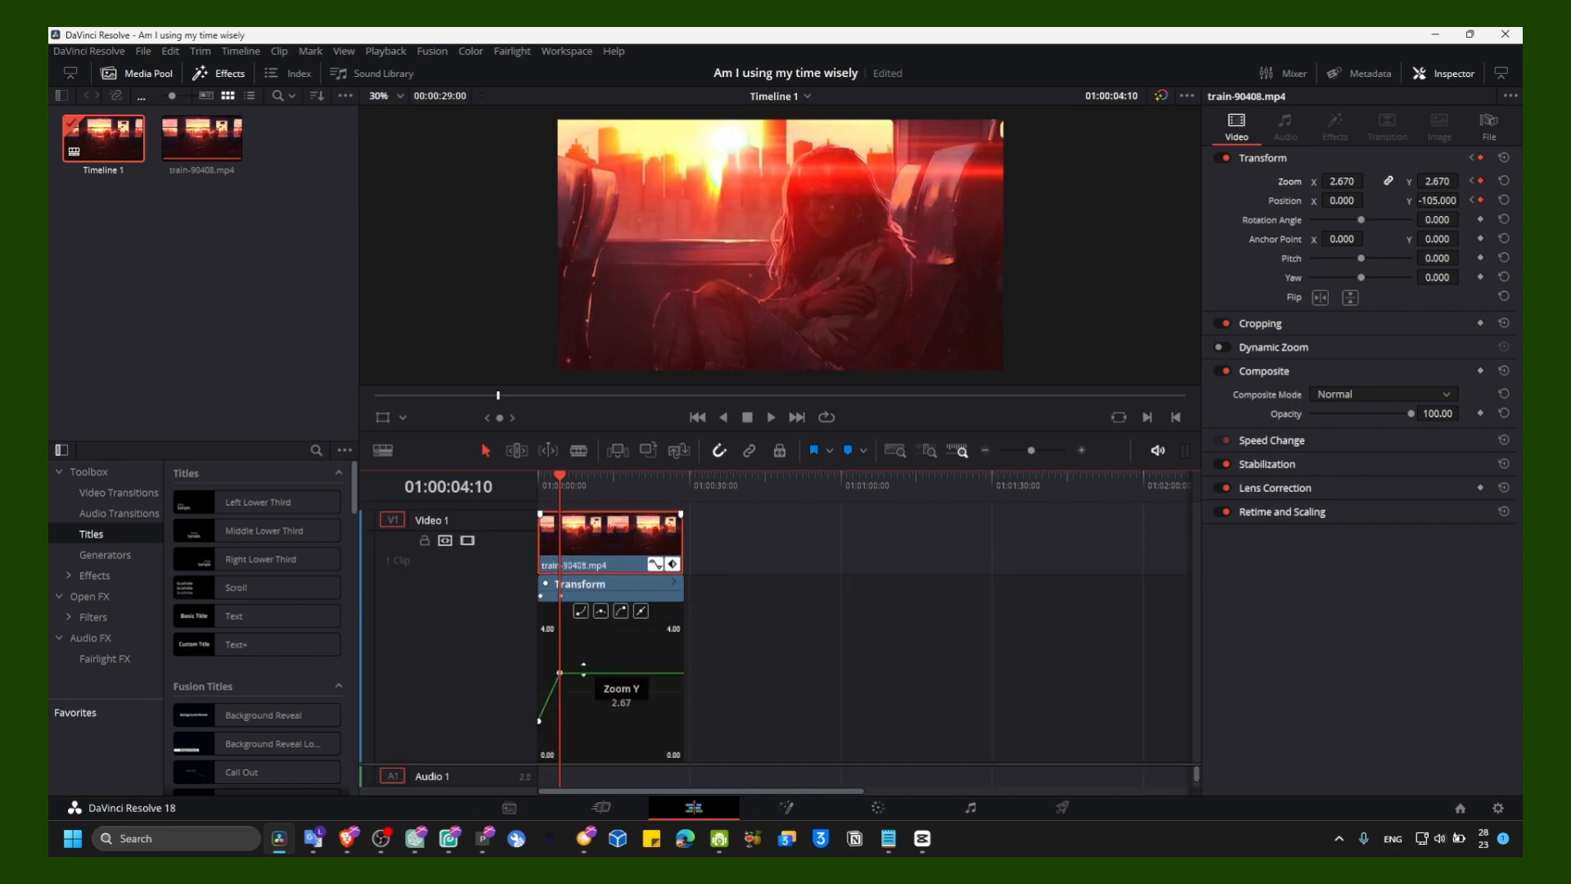
mouse_move(559, 672)
click(575, 697)
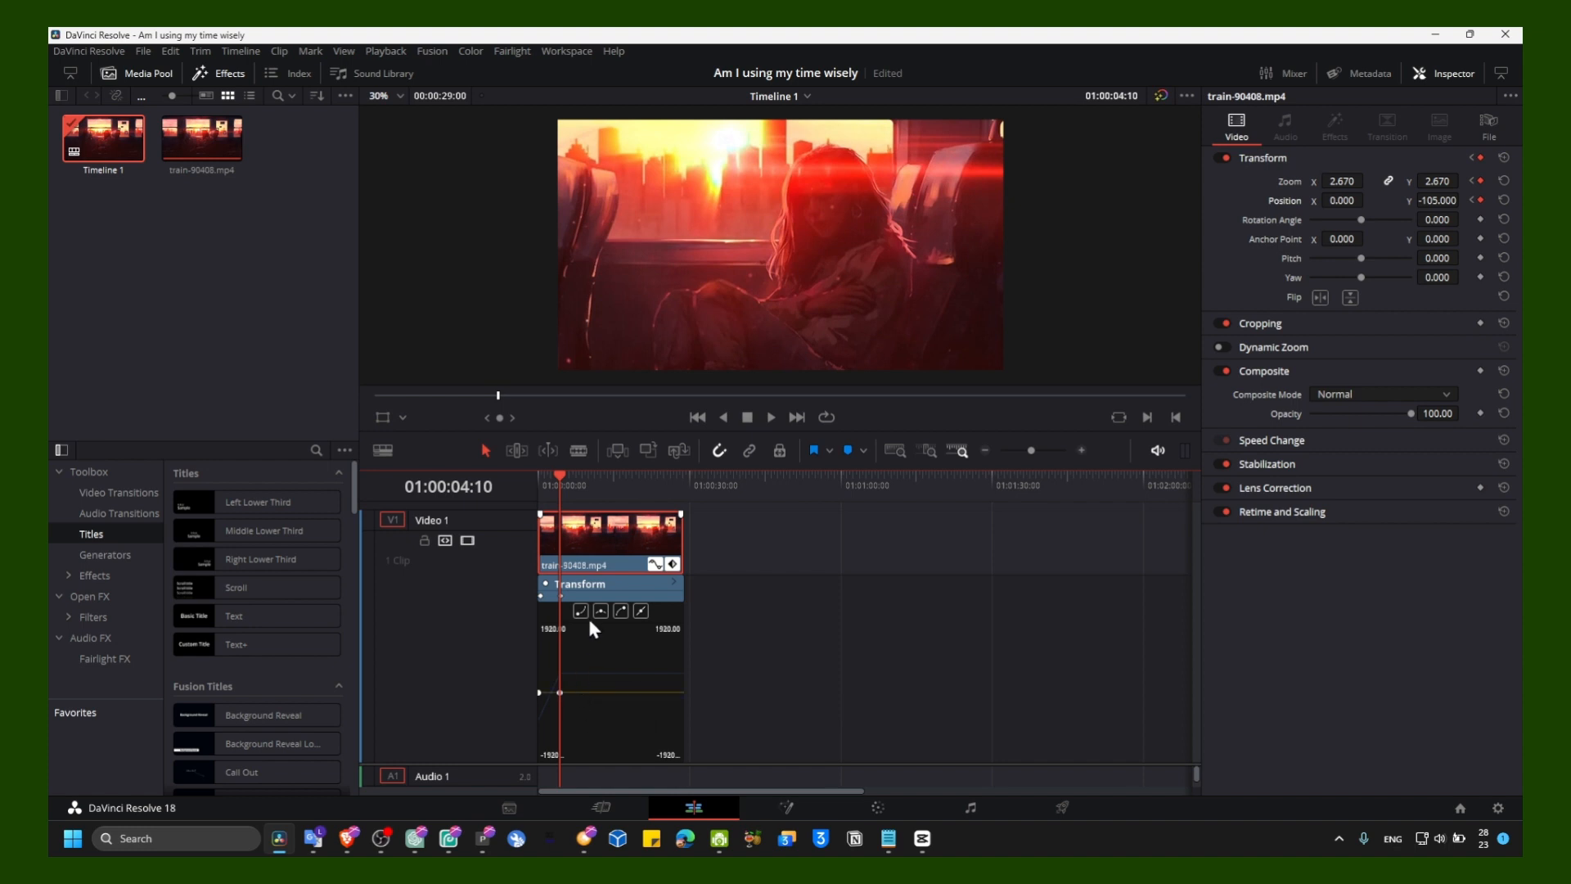
click(573, 687)
click(576, 684)
- Ease the Zoom X curve into its 01:00:04:10 keyframe and lengthen the curve handle toward the clip's start
click(558, 672)
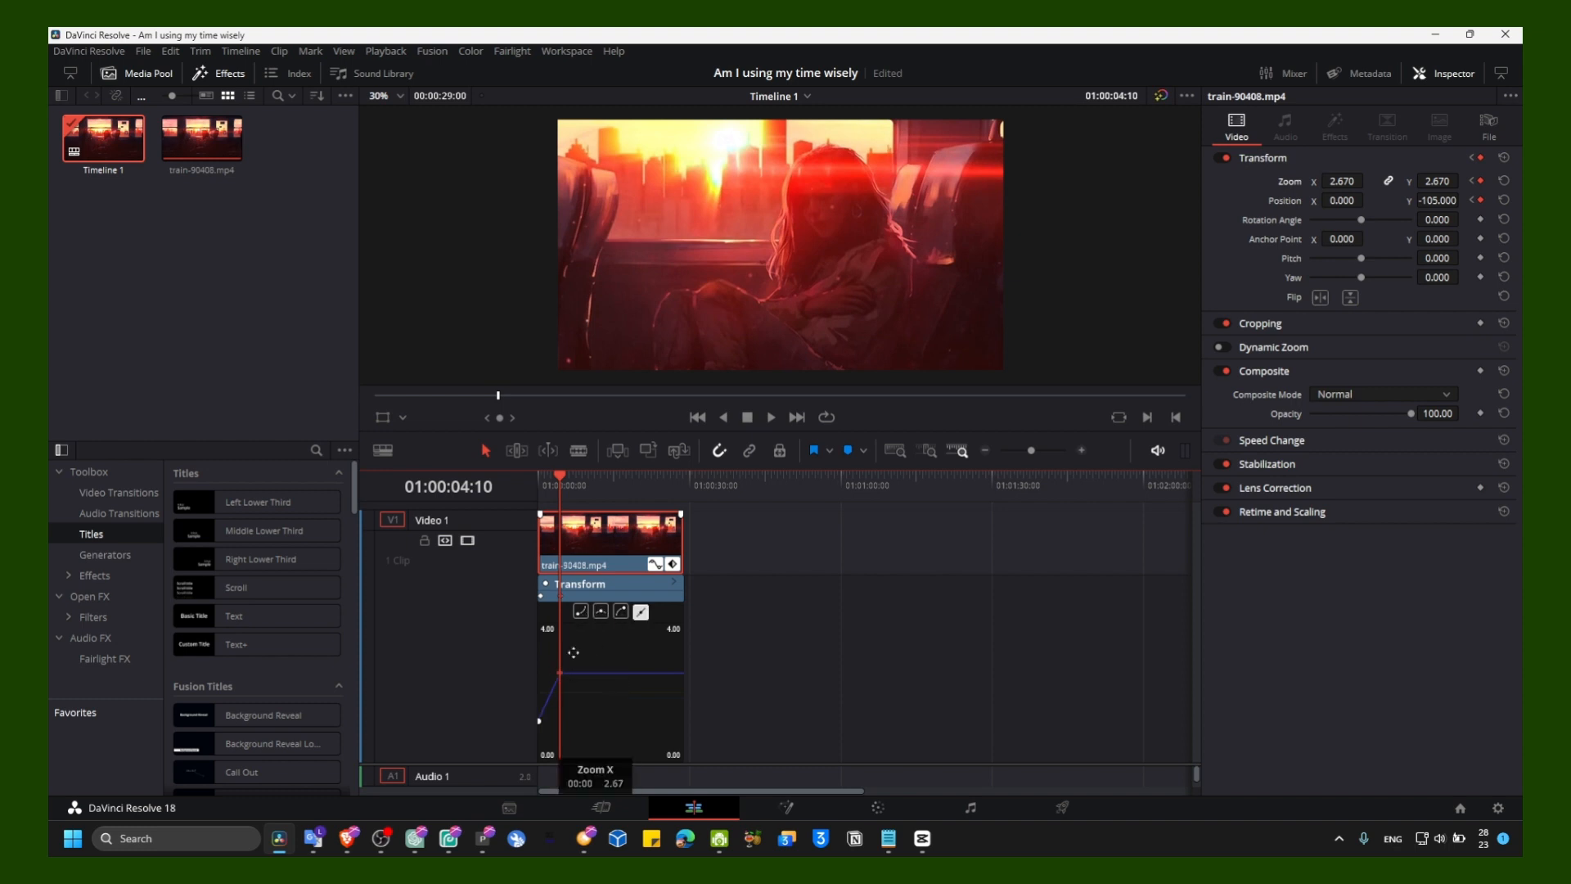
click(622, 611)
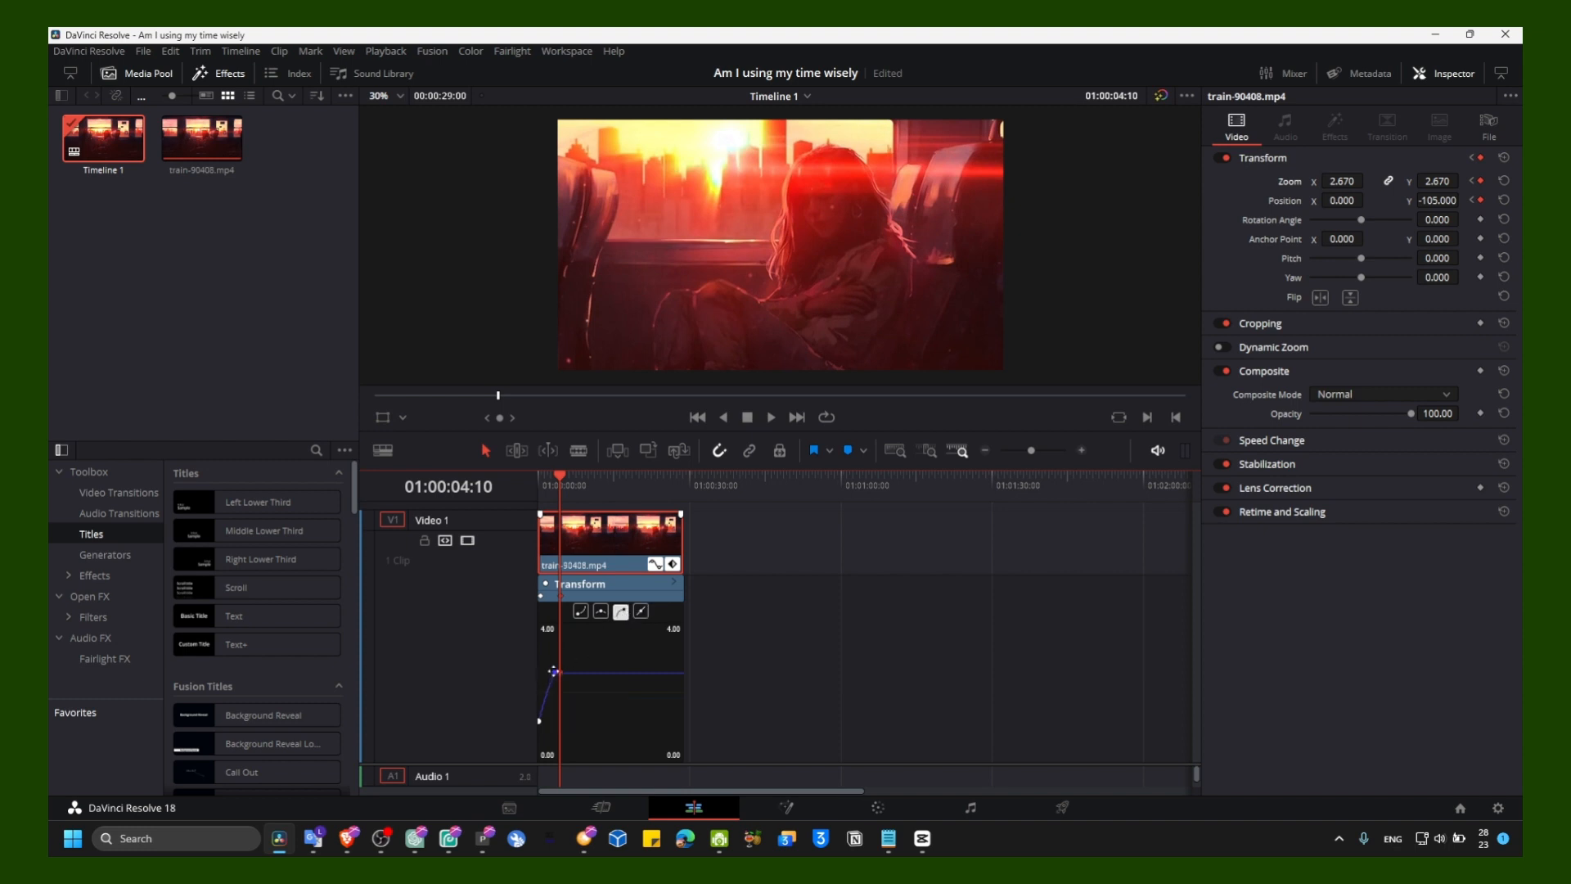
mouse_move(545, 676)
mouse_down()
mouse_move(528, 687)
mouse_move(548, 660)
mouse_move(565, 718)
mouse_move(579, 718)
mouse_move(550, 670)
mouse_up()
- Play the clip from 01:00:00:00 to check the eased zoom-in
click(541, 485)
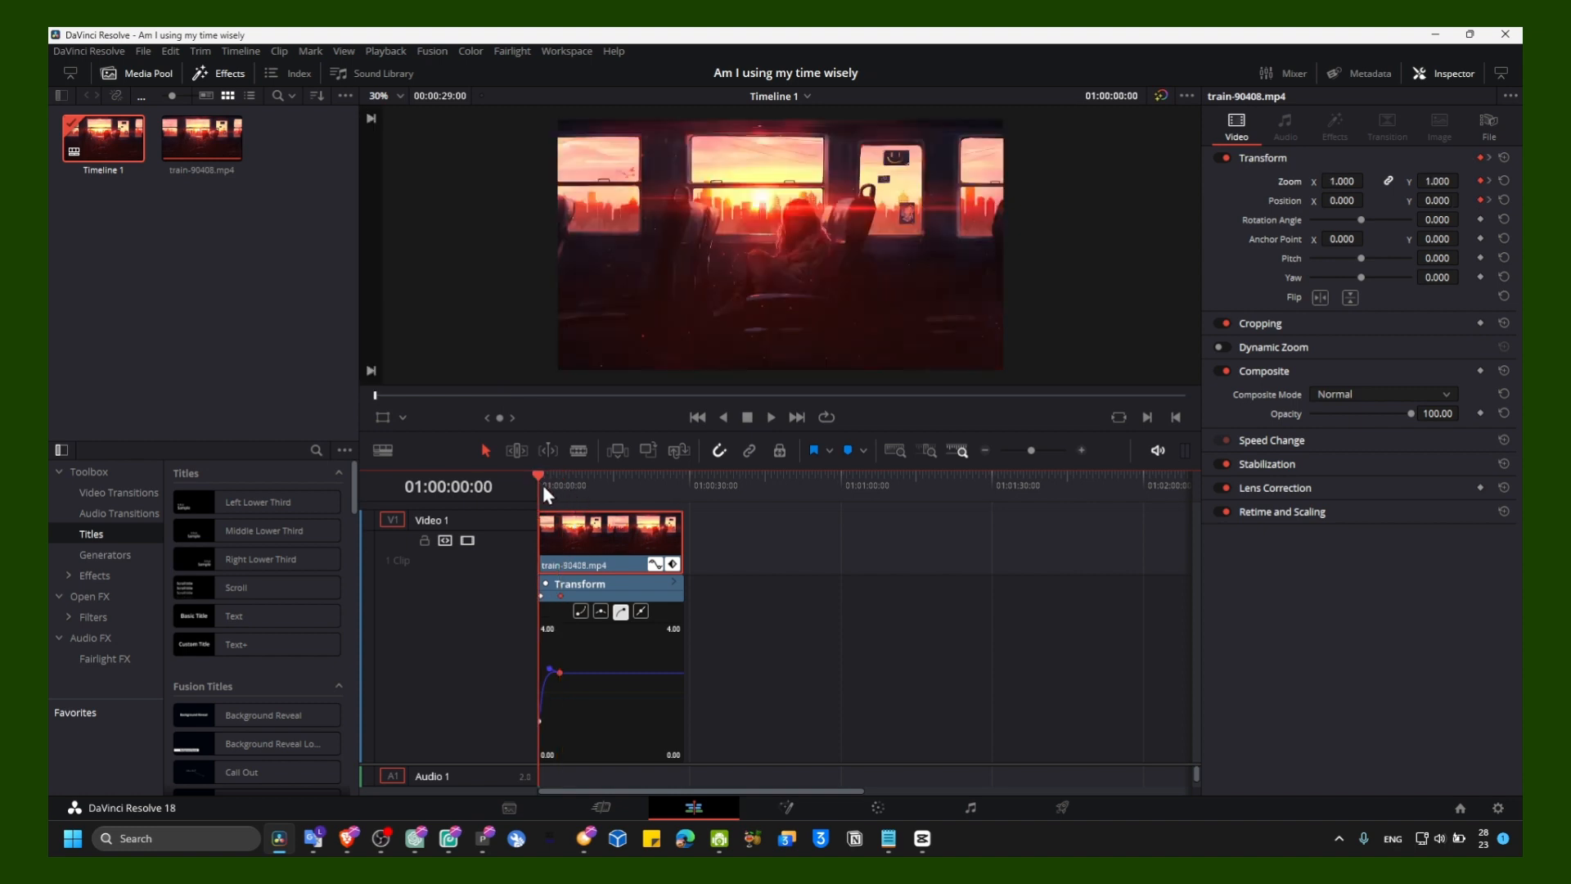
key(space)
key(space)
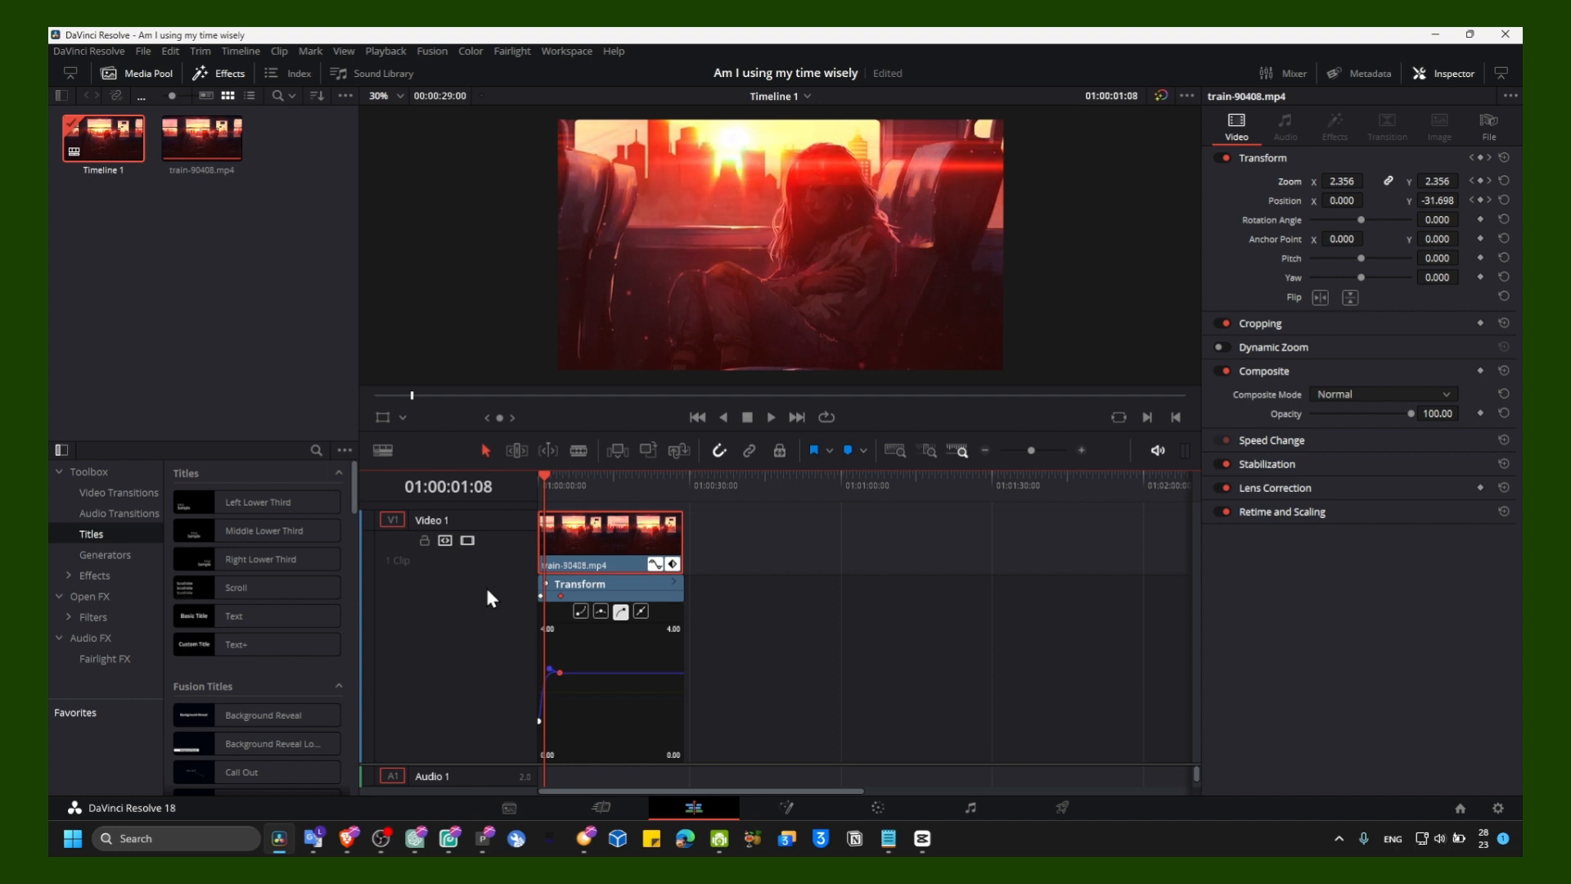
click(382, 838)
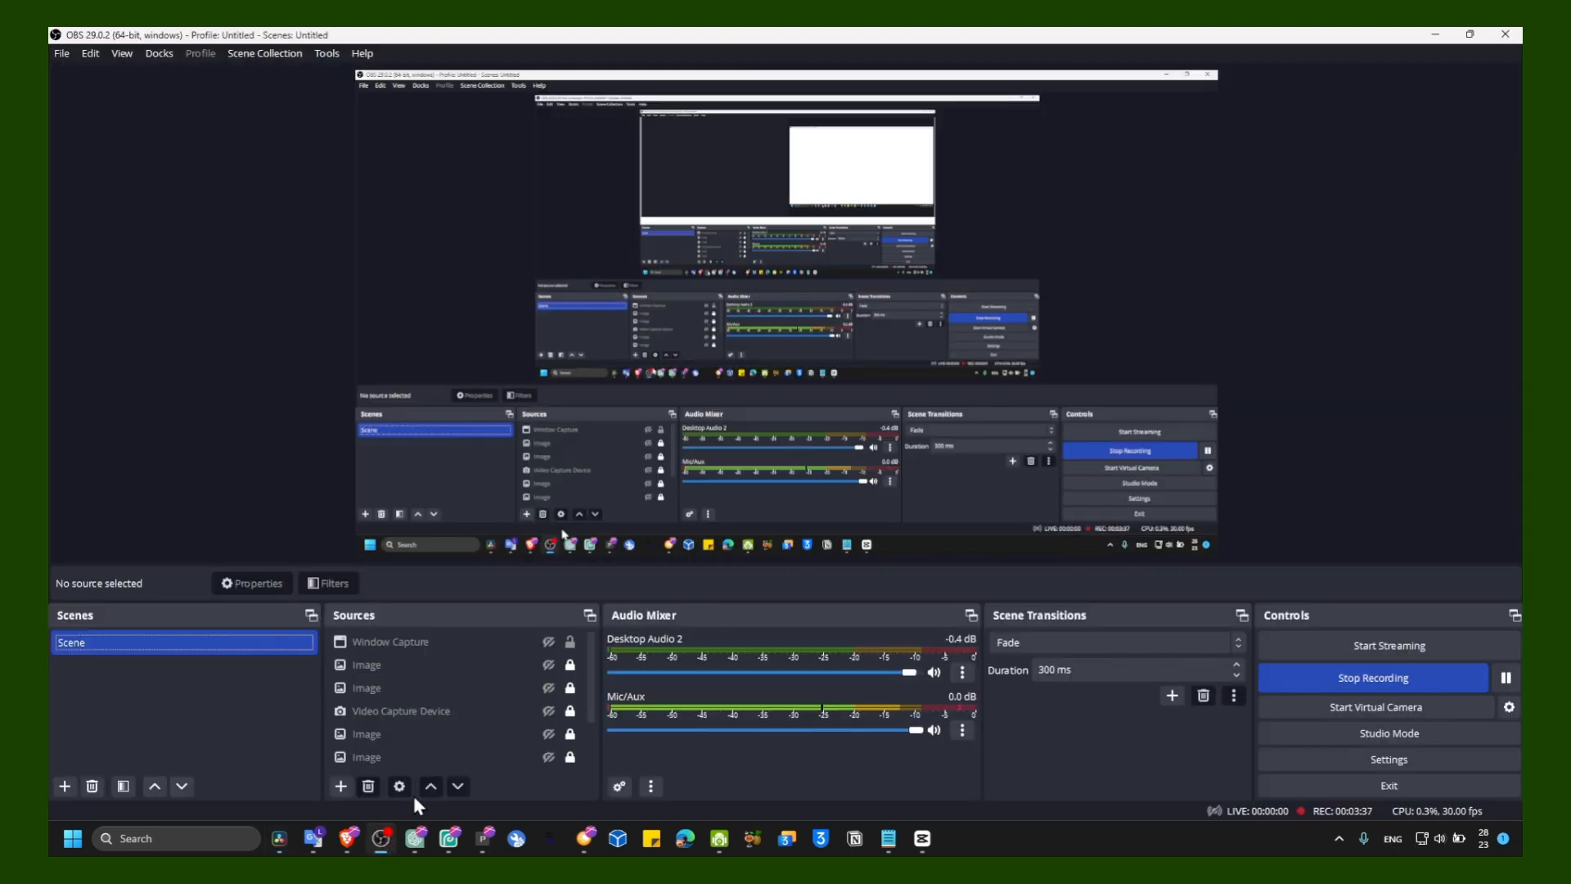